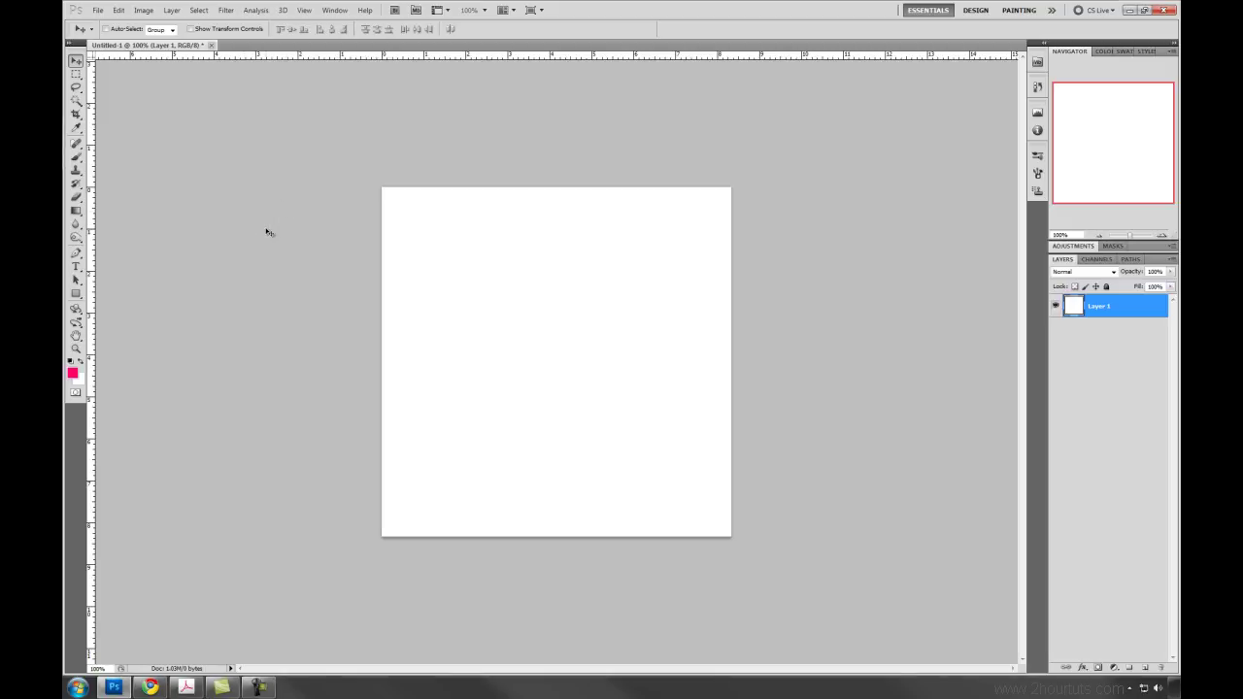
# Activate the Brush tool, try freehand pink strokes on the blank canvas and undo them.
pyautogui.press('b')
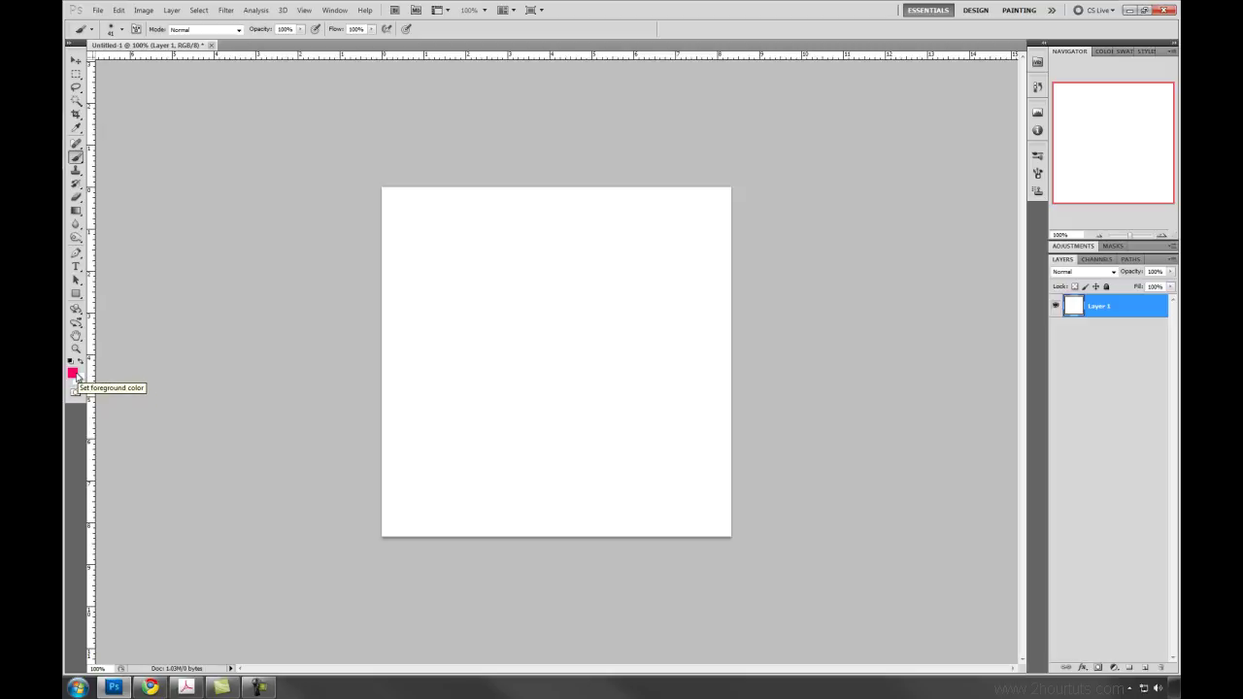
pyautogui.moveTo(449, 231)
pyautogui.mouseDown()
pyautogui.moveTo(461, 227)
pyautogui.moveTo(533, 301)
pyautogui.mouseUp()
pyautogui.moveTo(479, 342)
pyautogui.mouseDown()
pyautogui.moveTo(556, 434)
pyautogui.moveTo(643, 341)
pyautogui.moveTo(430, 279)
pyautogui.moveTo(653, 233)
pyautogui.mouseUp()
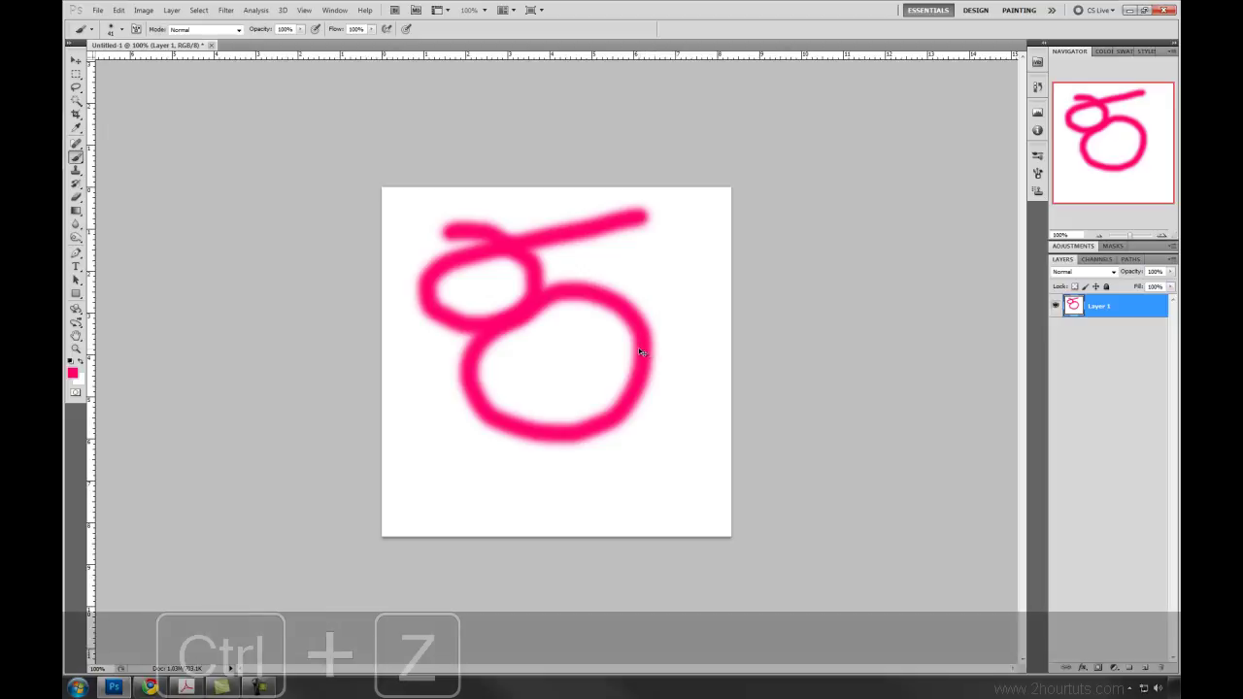
pyautogui.hotkey('ctrl', 'z')
# Try a stroke with the 29 px star brush across the canvas and undo it.
pyautogui.click(123, 30)
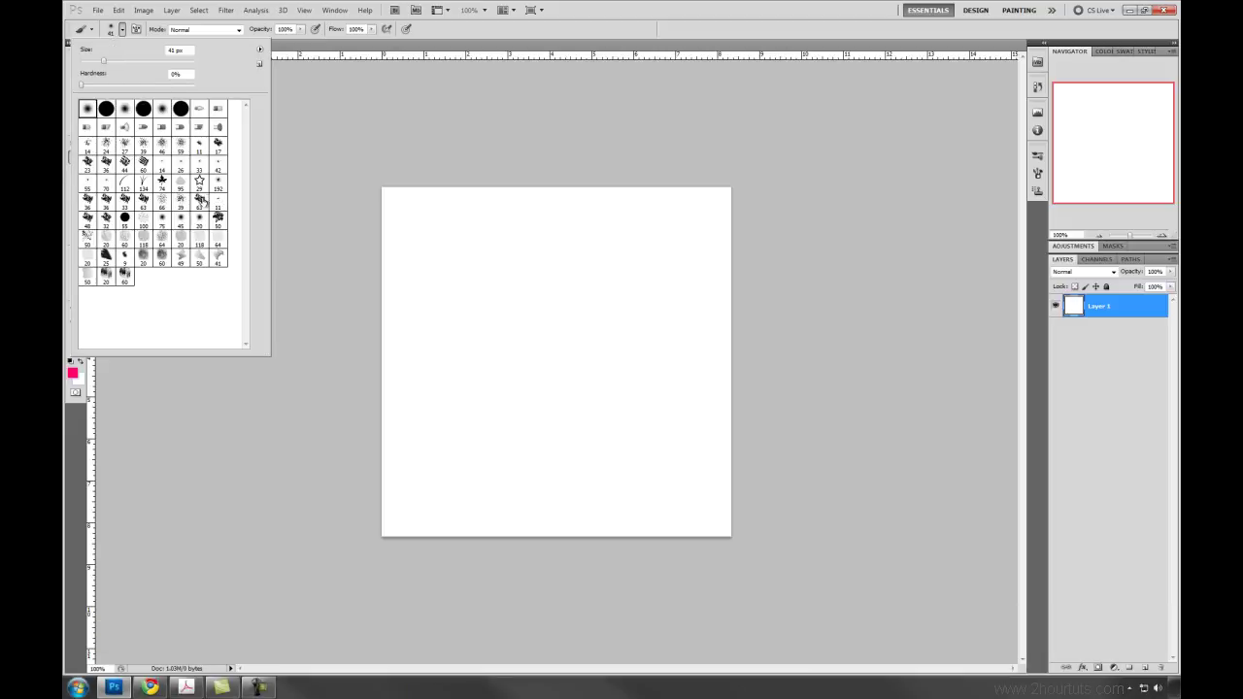
pyautogui.click(199, 183)
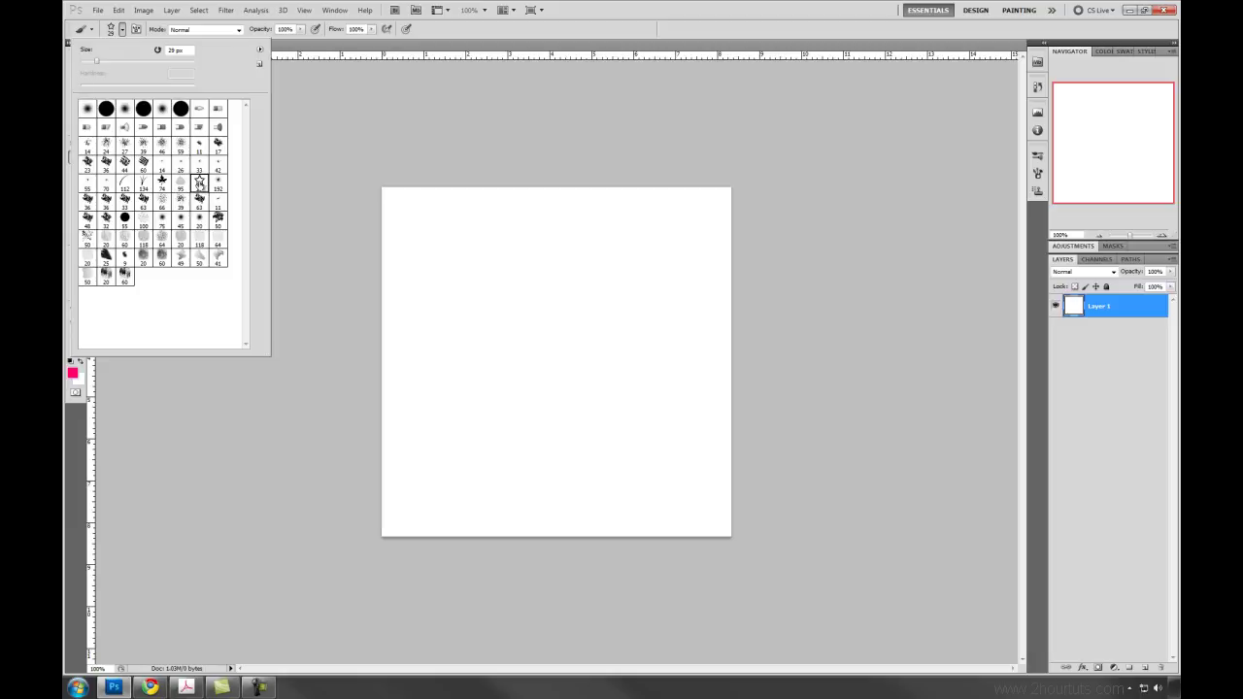
pyautogui.click(400, 214)
pyautogui.moveTo(408, 216)
pyautogui.mouseDown()
pyautogui.moveTo(594, 246)
pyautogui.moveTo(643, 307)
pyautogui.moveTo(514, 375)
pyautogui.mouseUp()
pyautogui.hotkey('ctrl', 'z')
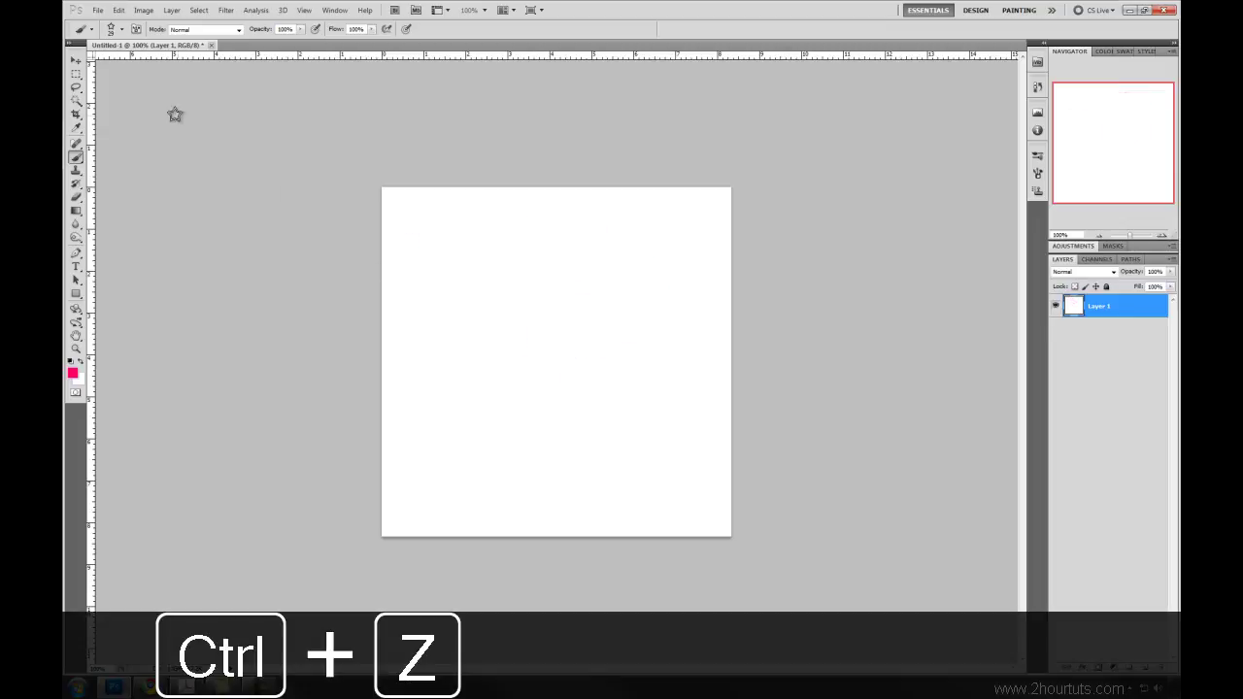
# Try the 134 px grass brush along the canvas's lower edge and undo all the grass strokes.
pyautogui.click(126, 28)
pyautogui.click(143, 182)
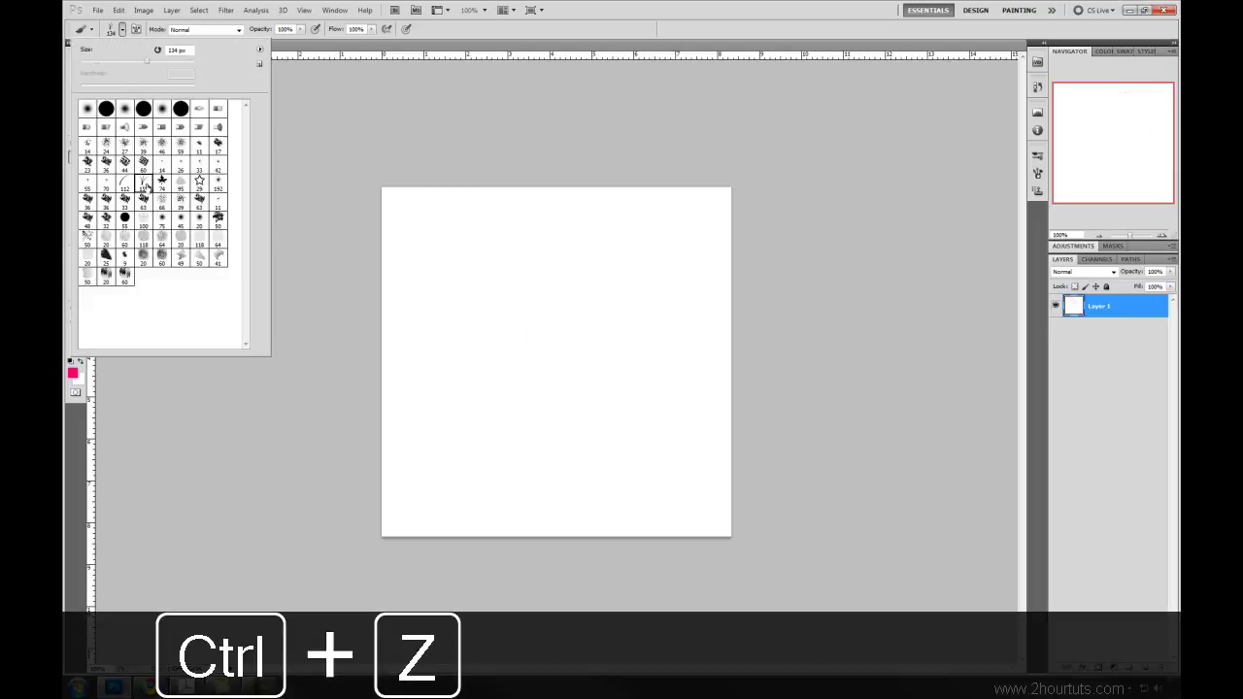
pyautogui.moveTo(388, 519); pyautogui.dragTo(471, 520)
pyautogui.moveTo(569, 518)
pyautogui.mouseDown()
pyautogui.moveTo(744, 508)
pyautogui.moveTo(353, 513)
pyautogui.moveTo(705, 514)
pyautogui.moveTo(745, 499)
pyautogui.mouseUp()
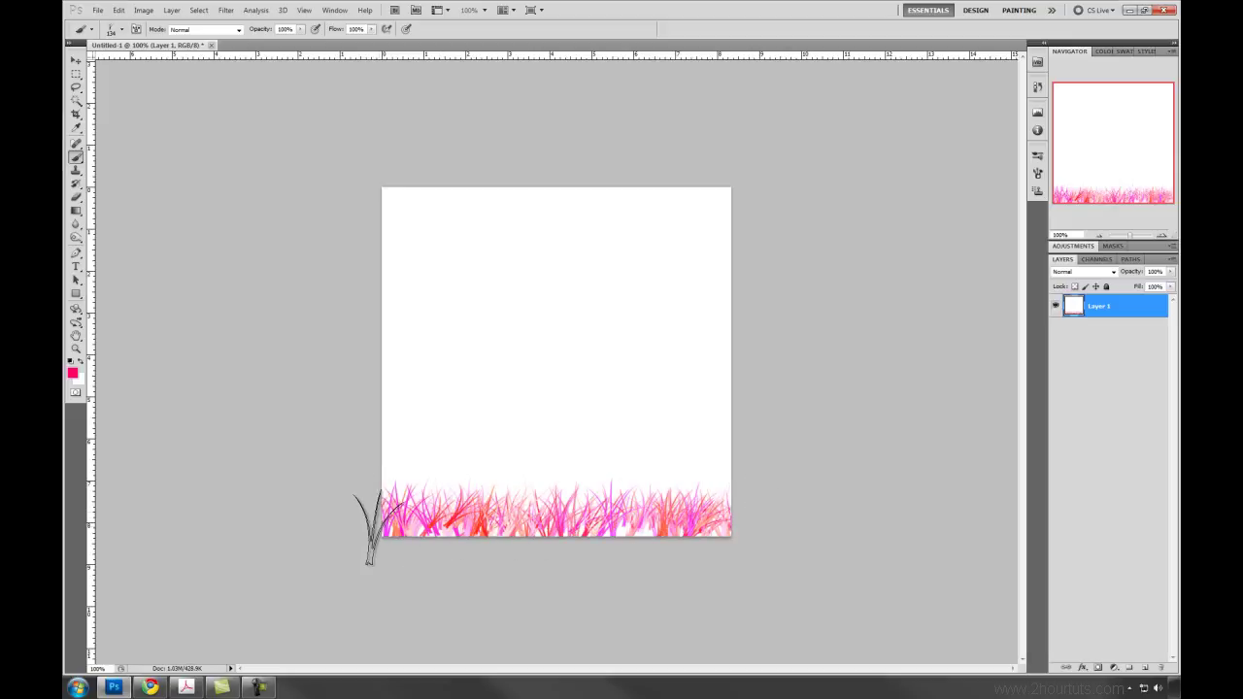
pyautogui.moveTo(641, 514); pyautogui.dragTo(688, 514)
pyautogui.hotkey('ctrl', 'z')
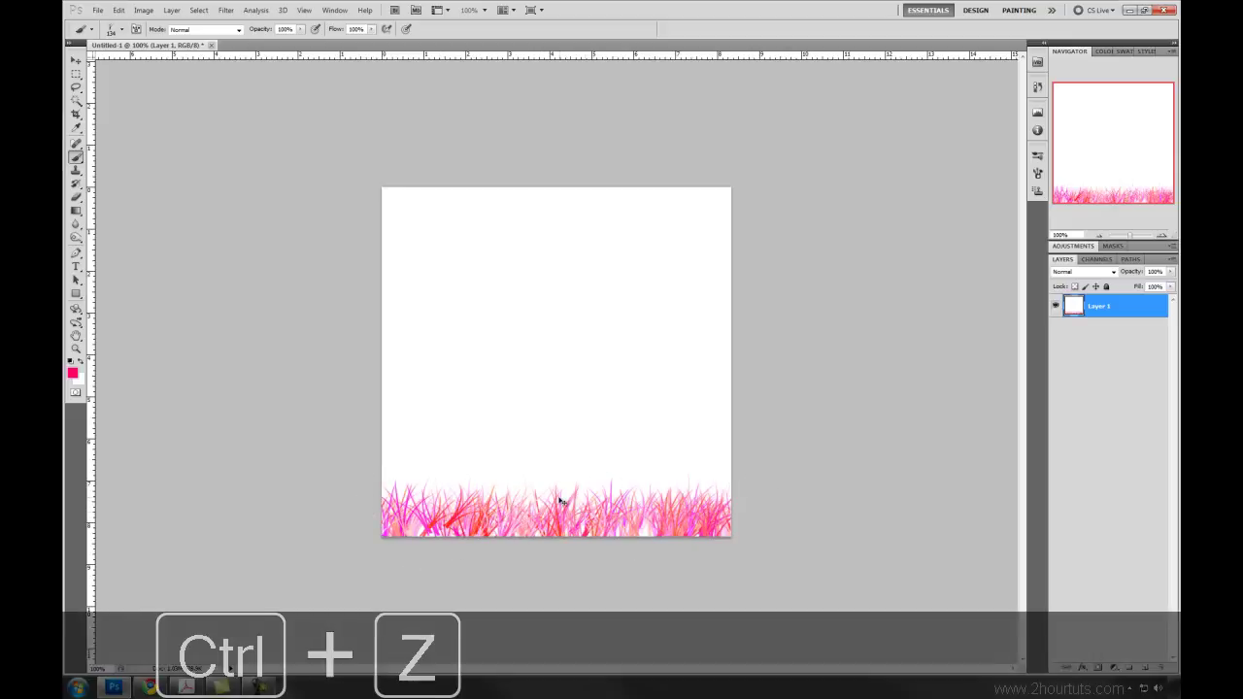
pyautogui.hotkey('ctrl', 'alt', 'z')
# Try two single dabs with the 50 px textured brush preset on the canvas and undo both.
pyautogui.click(122, 29)
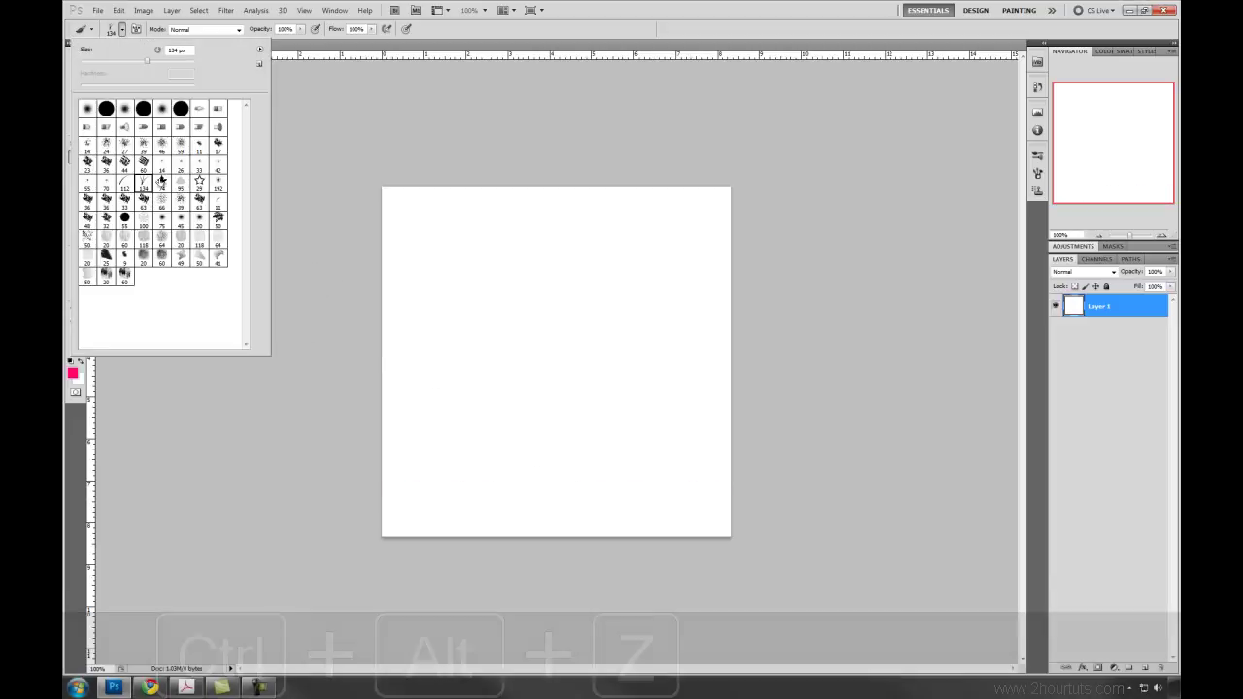
pyautogui.click(218, 218)
pyautogui.click(508, 242)
pyautogui.click(546, 361)
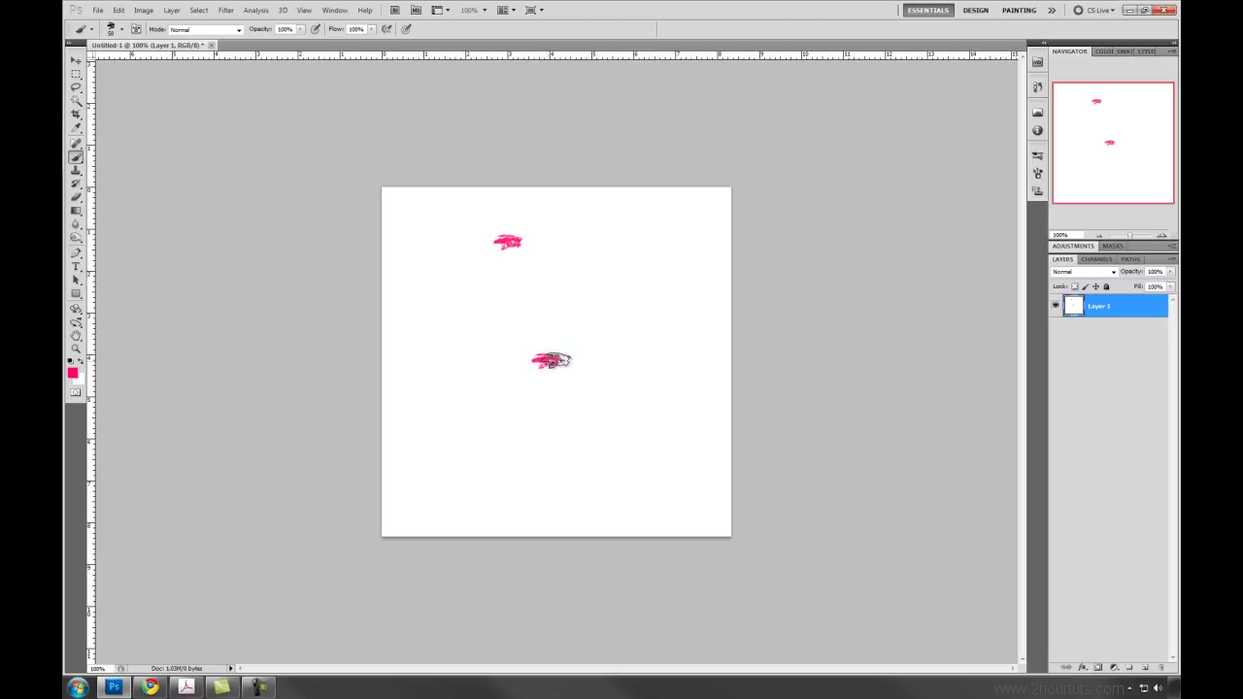
pyautogui.hotkey('ctrl', 'z')
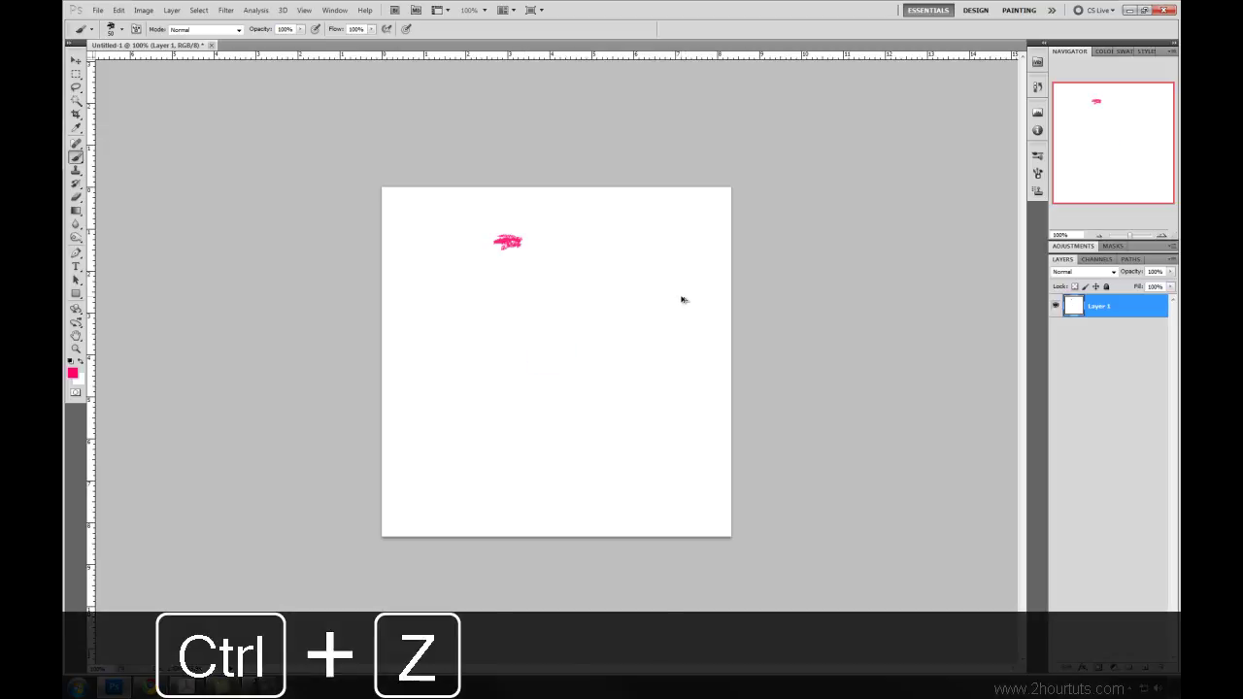
pyautogui.hotkey('ctrl', 'alt', 'z')
# Choose the soft round brush, enlarge it to 135 px, and try a dab that is undone again.
pyautogui.click(122, 29)
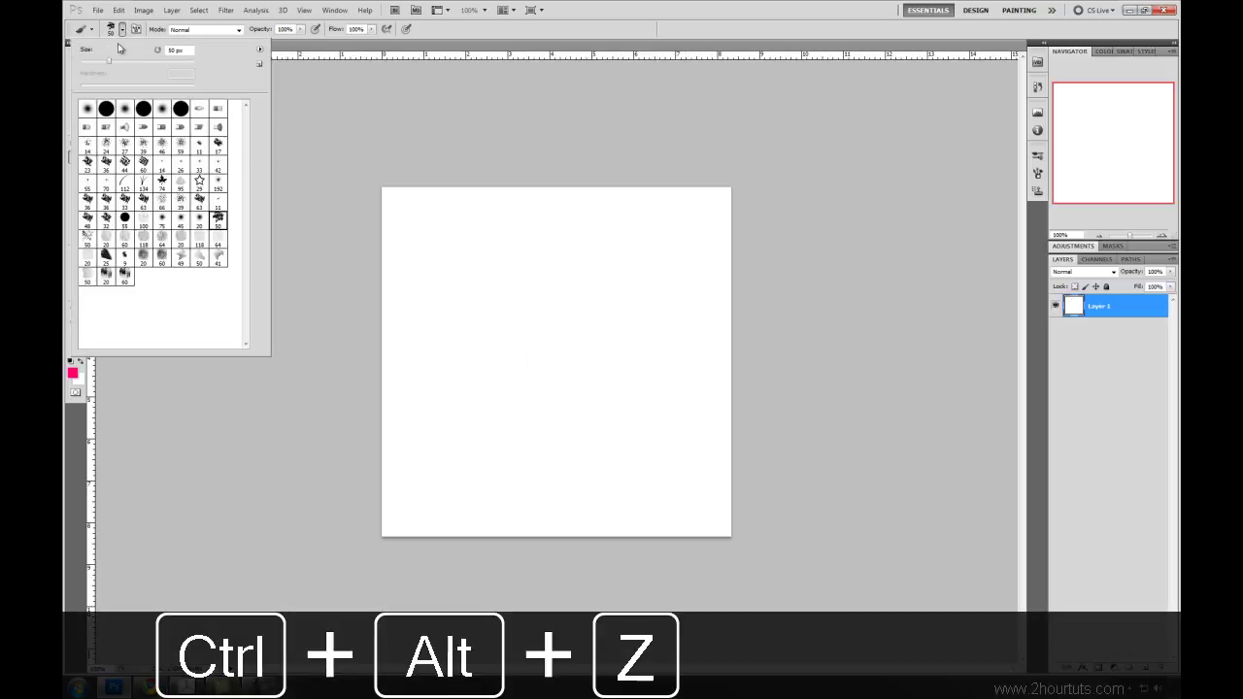
pyautogui.click(89, 107)
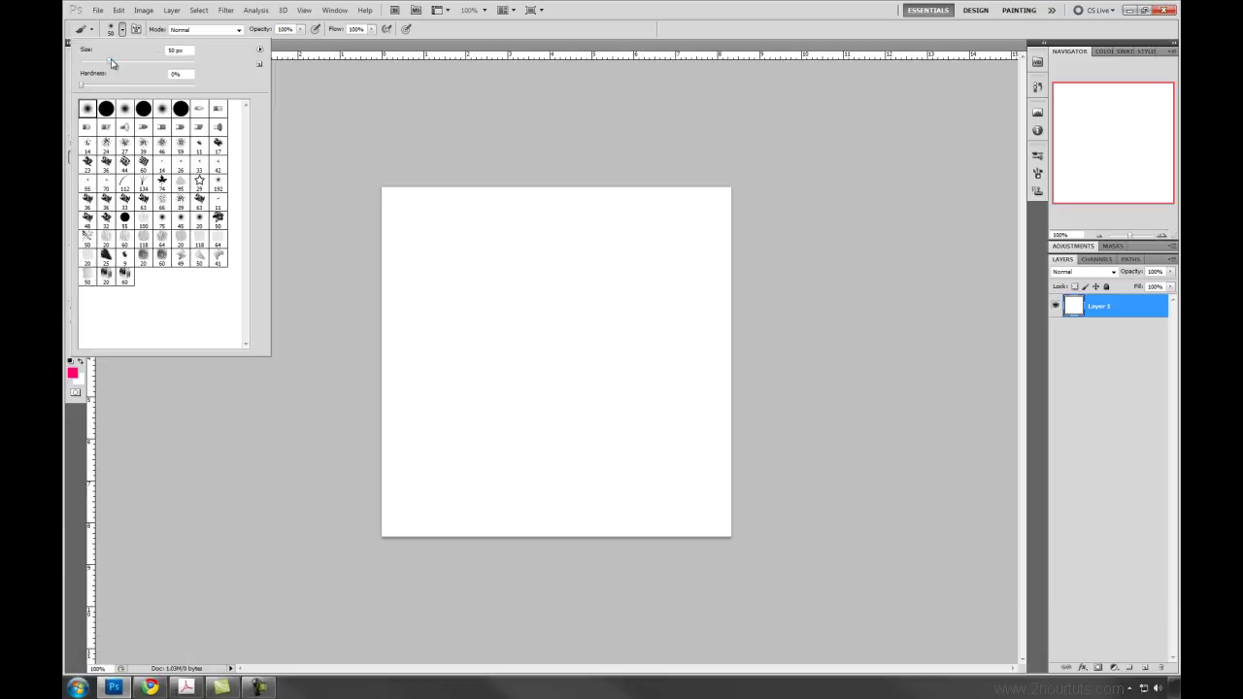
pyautogui.moveTo(112, 63); pyautogui.dragTo(148, 61)
pyautogui.click(493, 258)
pyautogui.click(616, 261)
pyautogui.click(497, 254)
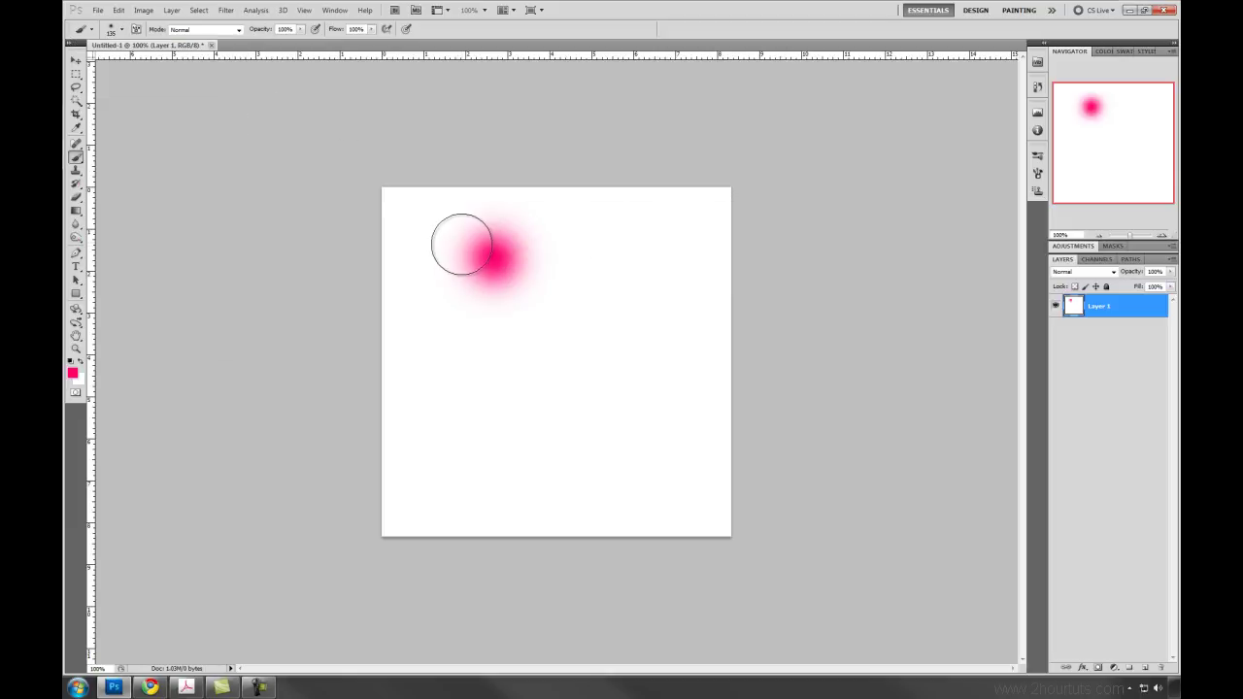
pyautogui.hotkey('ctrl', 'z')
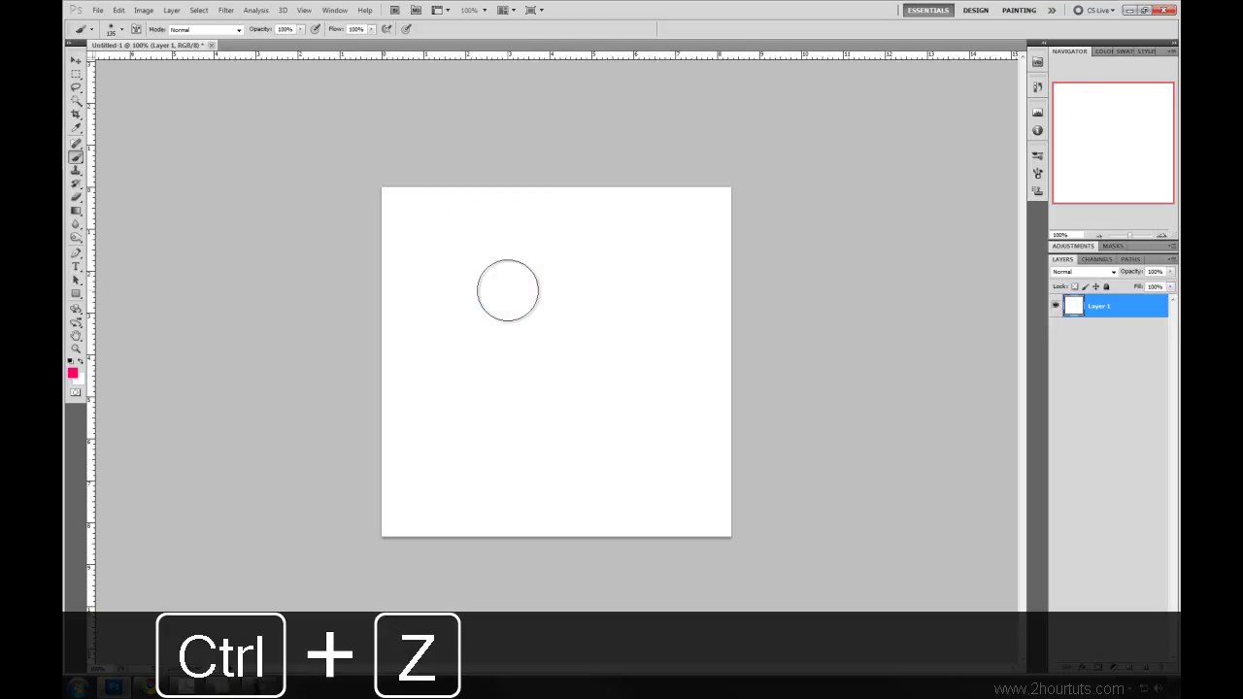
# Enlarge the brush tip to 300 px and reduce it to 125 px.
pyautogui.press(']')
pyautogui.press(']')
pyautogui.press(']')
pyautogui.press(']')
pyautogui.press(']')
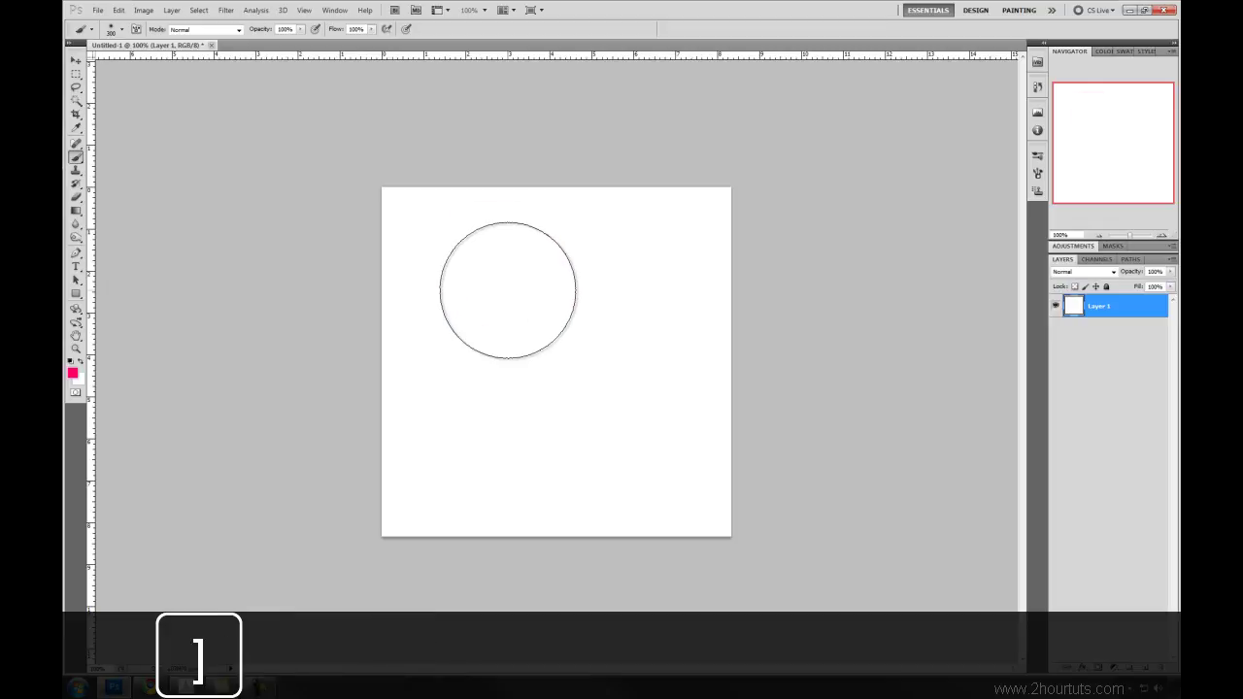
pyautogui.press('[')
pyautogui.press('[')
pyautogui.press('[')
pyautogui.press('[')
pyautogui.press('[')
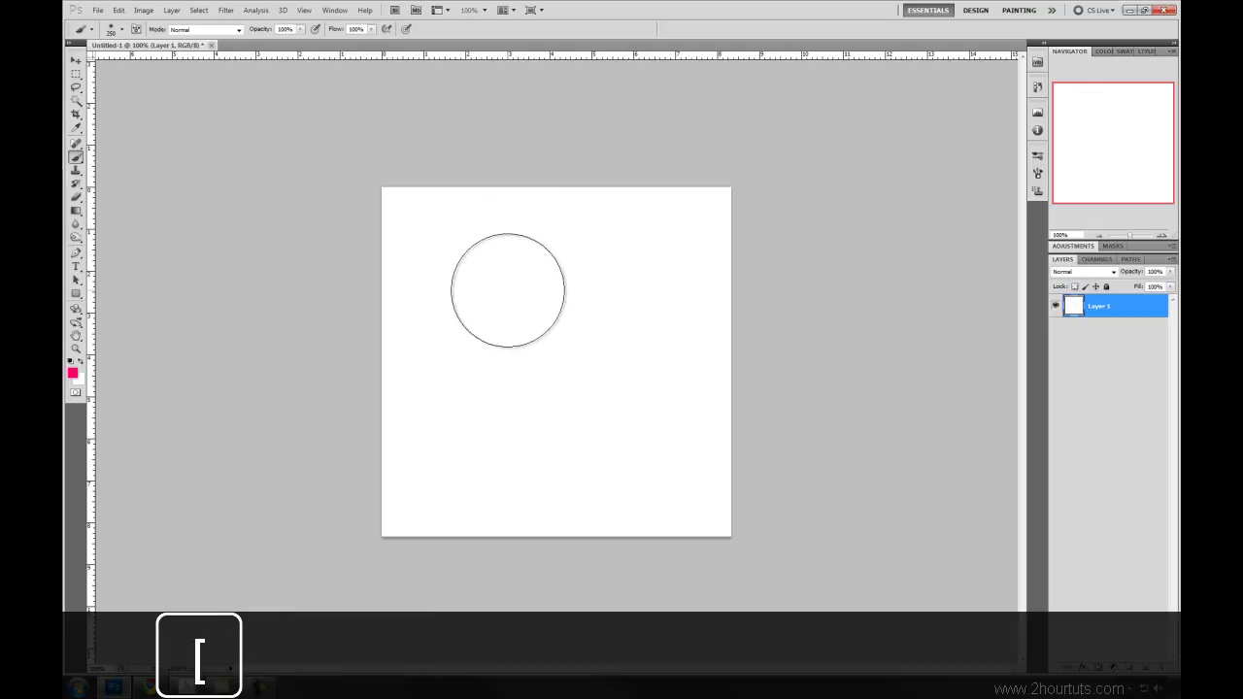
# Try a curved stroke with the soft round brush at 125 px and 0% hardness, and undo it.
pyautogui.click(123, 30)
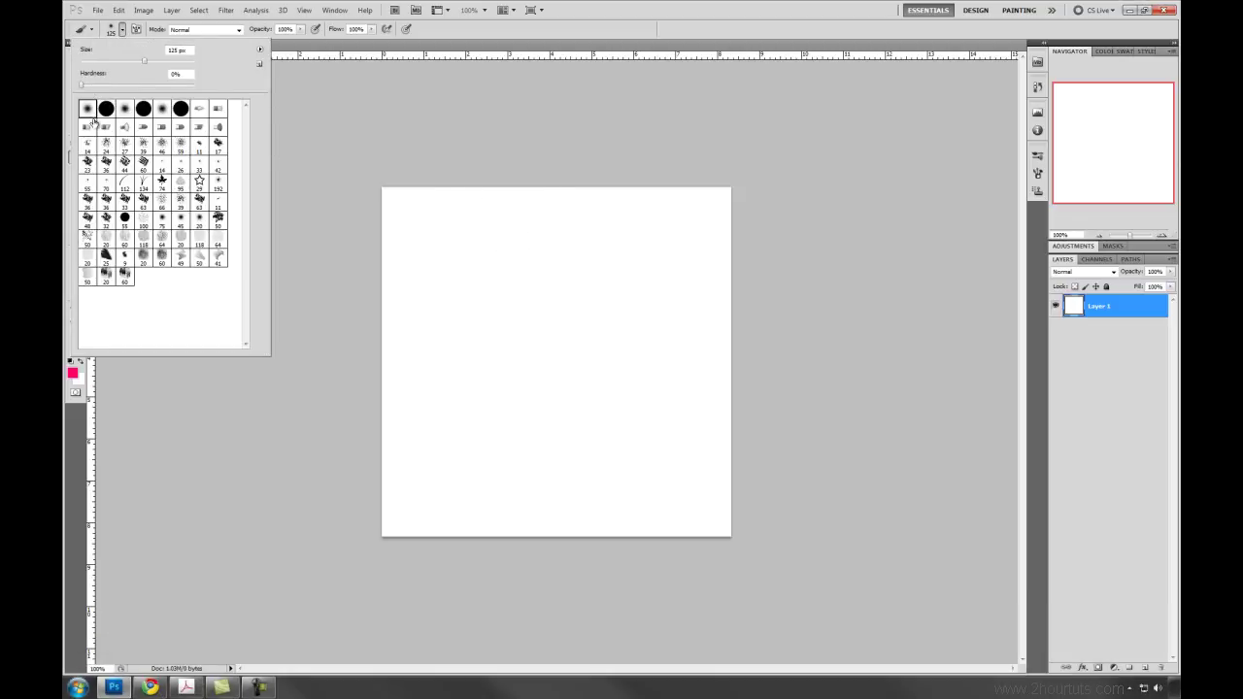
pyautogui.click(472, 239)
pyautogui.moveTo(432, 223)
pyautogui.mouseDown()
pyautogui.moveTo(480, 425)
pyautogui.moveTo(581, 447)
pyautogui.mouseUp()
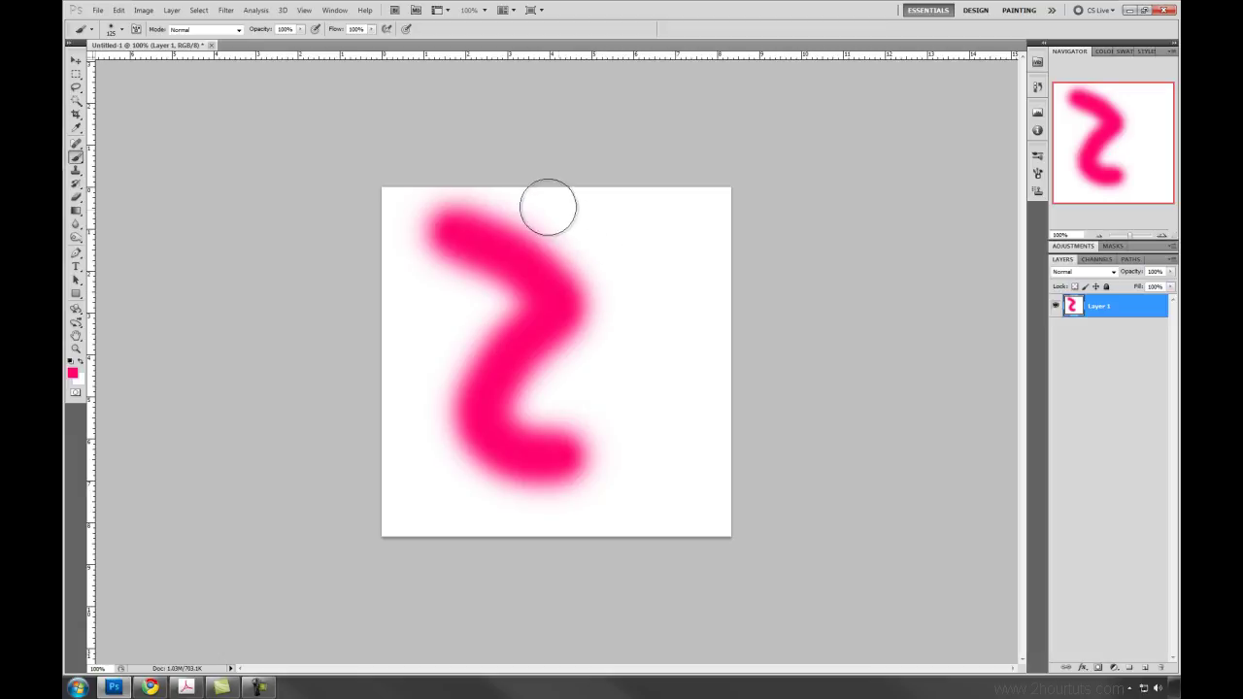
pyautogui.hotkey('ctrl', 'z')
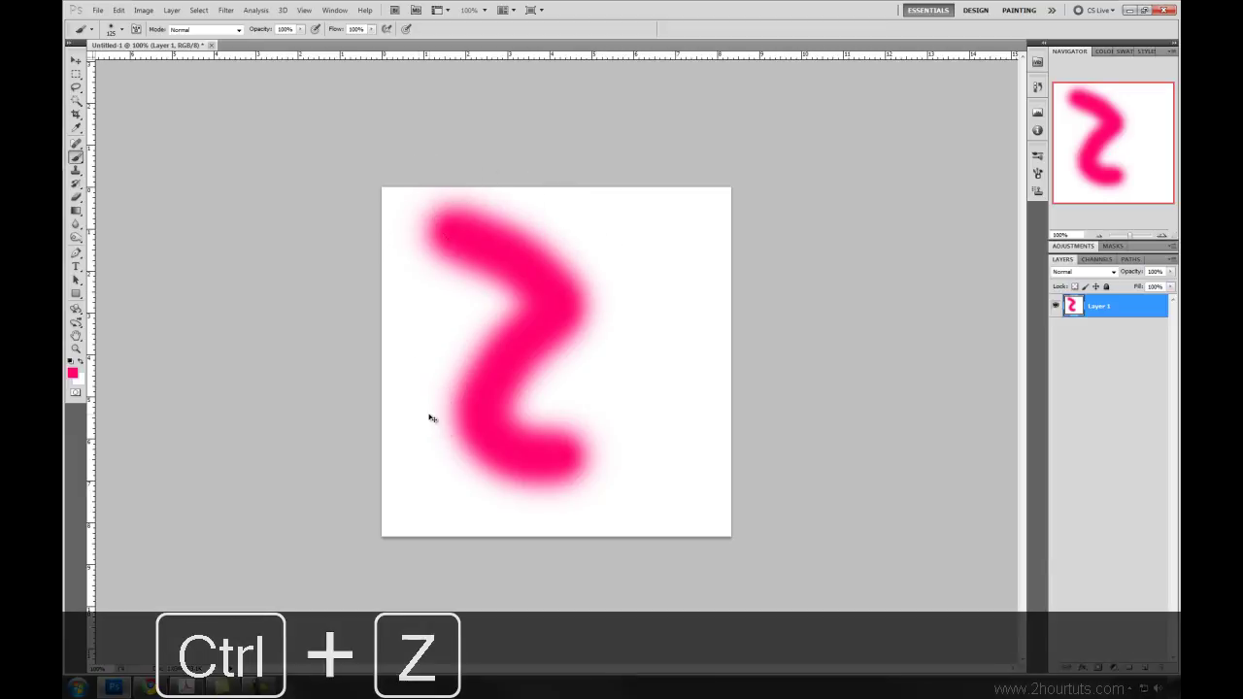
# Raise the brush hardness for a sharp edge, try a U-shaped stroke and undo it.
pyautogui.click(122, 29)
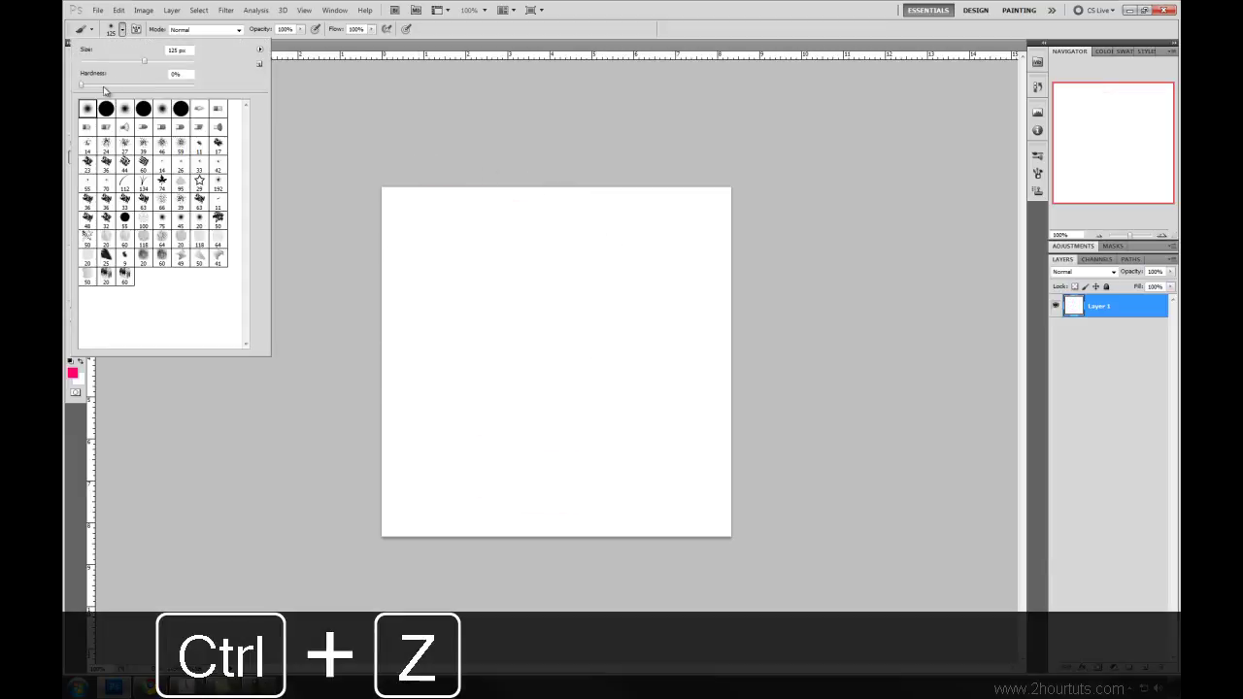
pyautogui.click(519, 262)
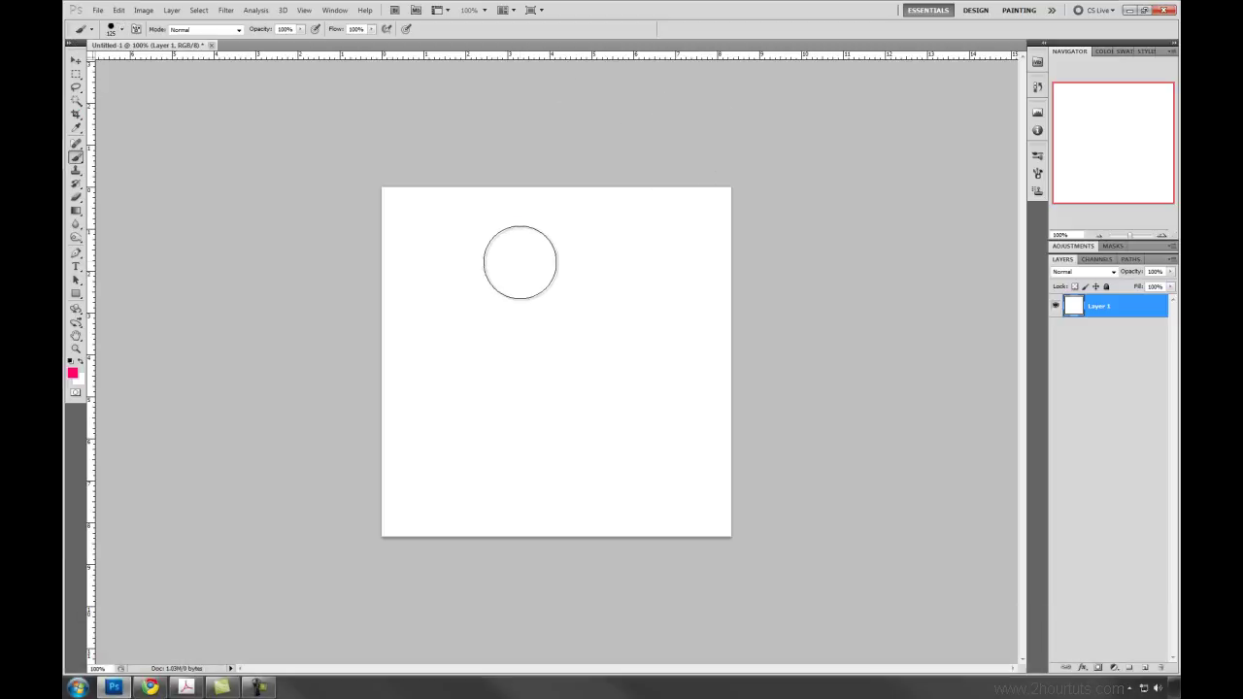
pyautogui.moveTo(520, 262)
pyautogui.mouseDown()
pyautogui.moveTo(481, 402)
pyautogui.moveTo(558, 449)
pyautogui.moveTo(638, 437)
pyautogui.moveTo(667, 291)
pyautogui.mouseUp()
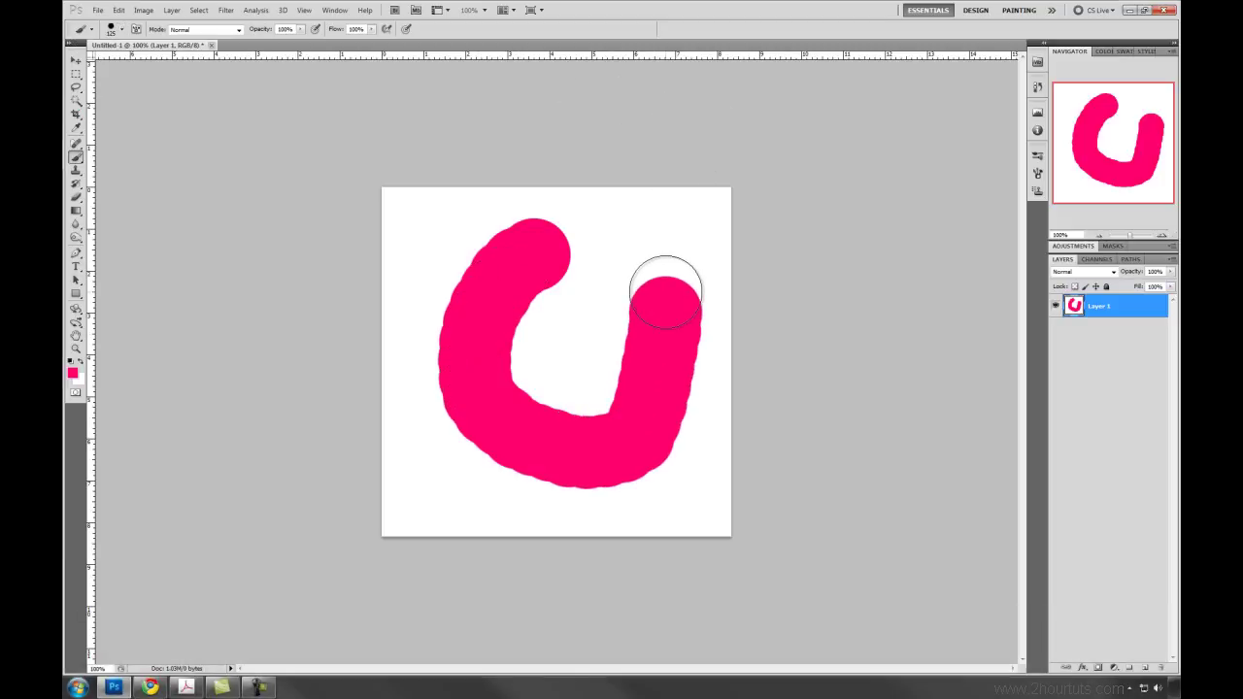
pyautogui.hotkey('ctrl', 'z')
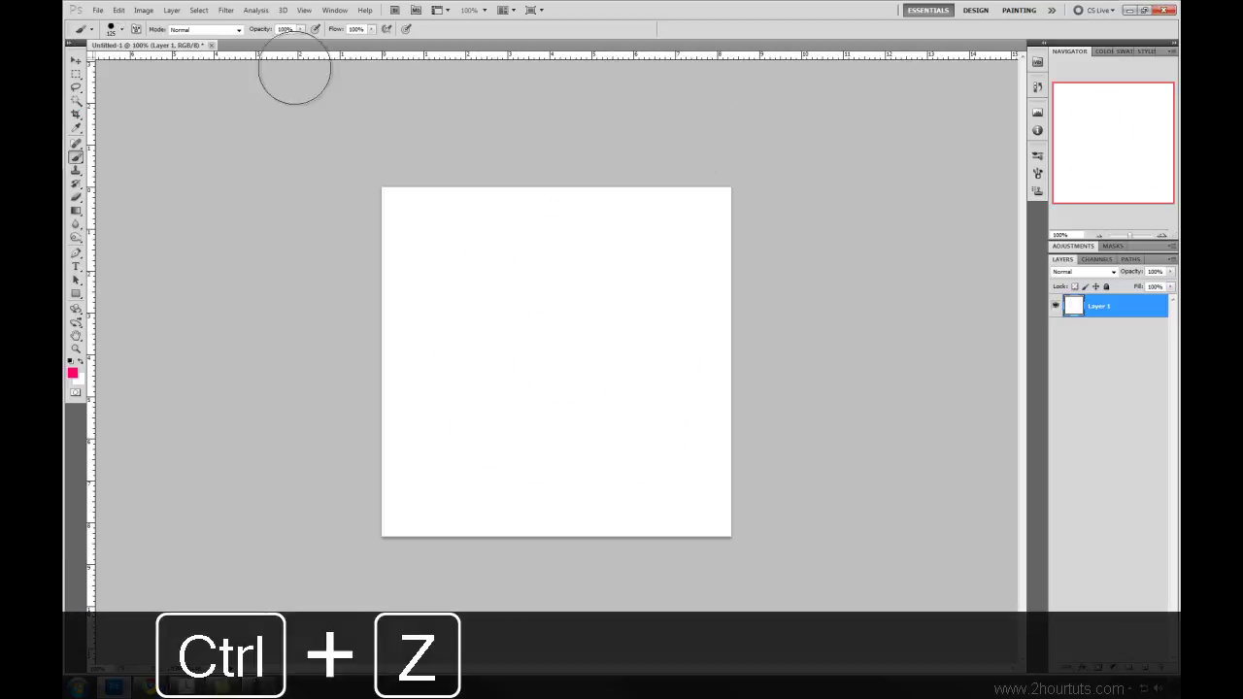
# Lower the brush hardness to about half of its range.
pyautogui.click(122, 30)
pyautogui.moveTo(145, 89); pyautogui.dragTo(137, 89)
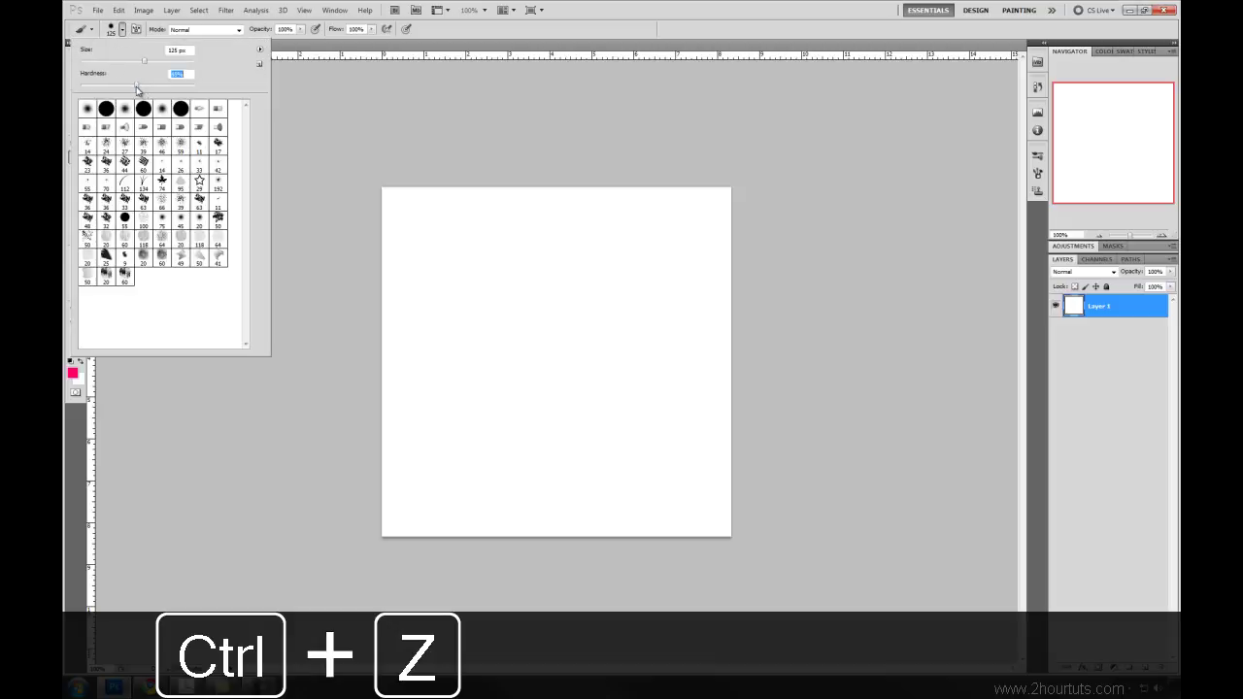
pyautogui.press('Return')
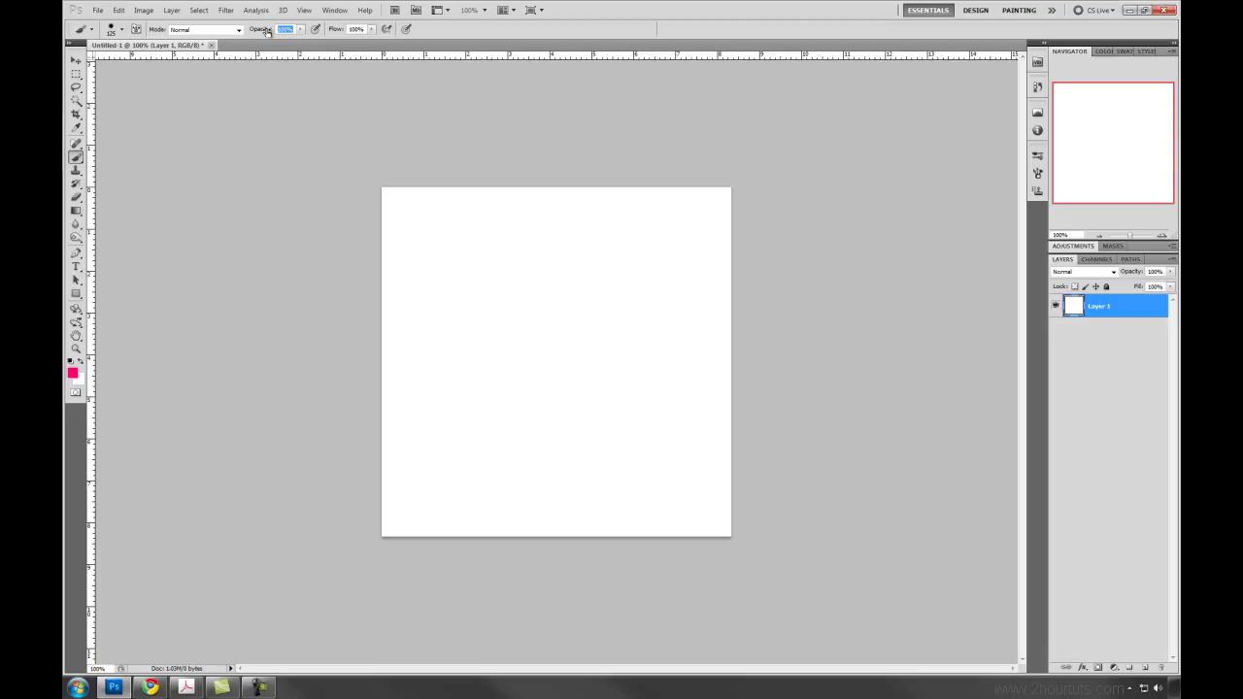
# Set the brush opacity to 30%, try a U-shaped stroke on the canvas and undo it.
pyautogui.moveTo(268, 31); pyautogui.dragTo(227, 37)
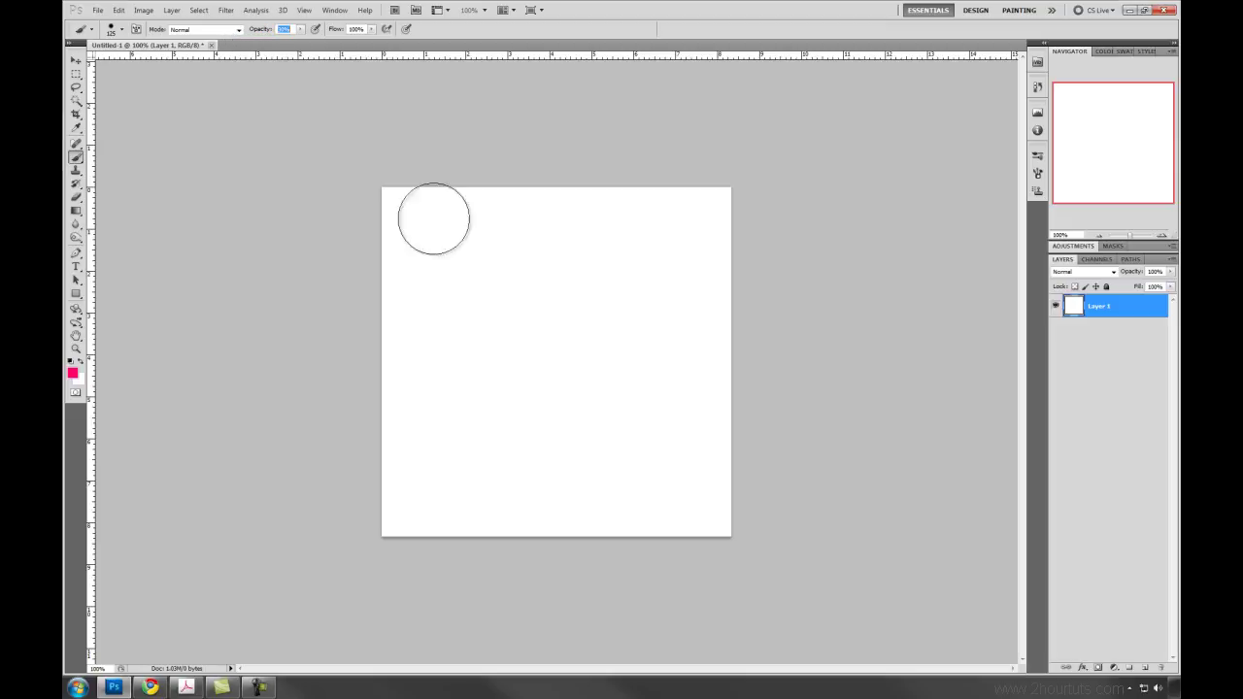
pyautogui.moveTo(491, 254); pyautogui.dragTo(492, 320)
pyautogui.moveTo(506, 394)
pyautogui.mouseDown()
pyautogui.moveTo(575, 446)
pyautogui.moveTo(638, 263)
pyautogui.mouseUp()
pyautogui.hotkey('ctrl', 'z')
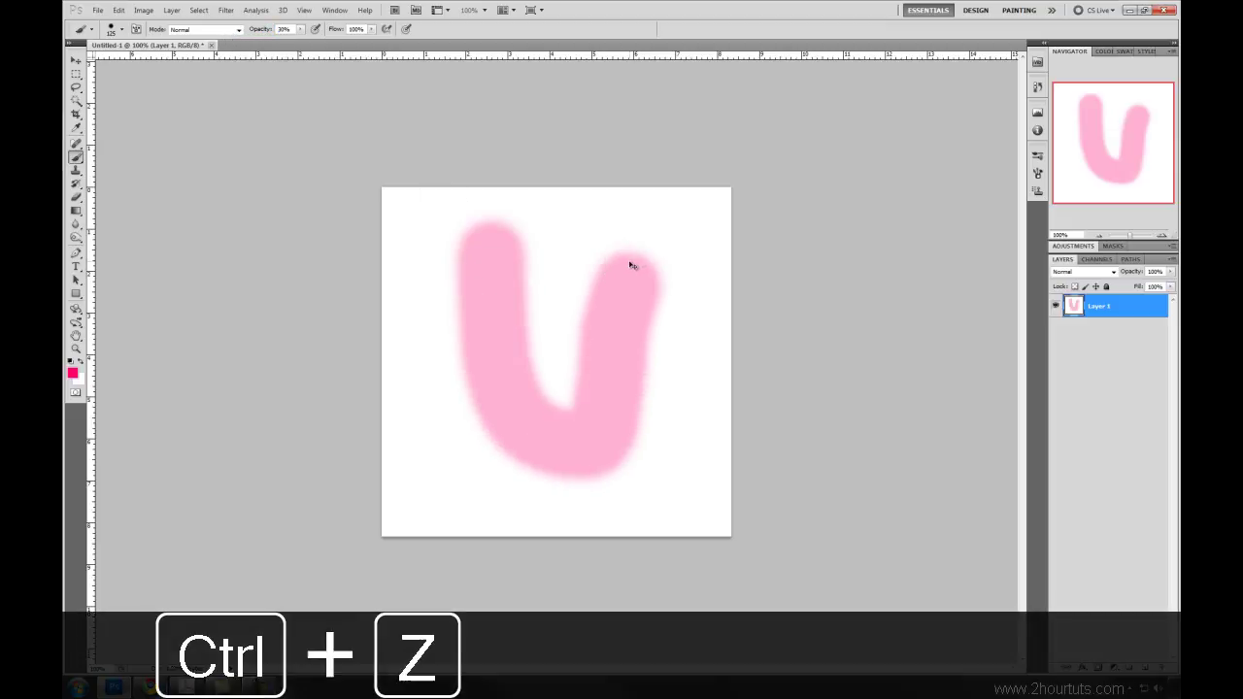
# Set the brush flow to 23%, try a V-shaped stroke on the canvas and undo it.
pyautogui.moveTo(337, 34); pyautogui.dragTo(297, 38)
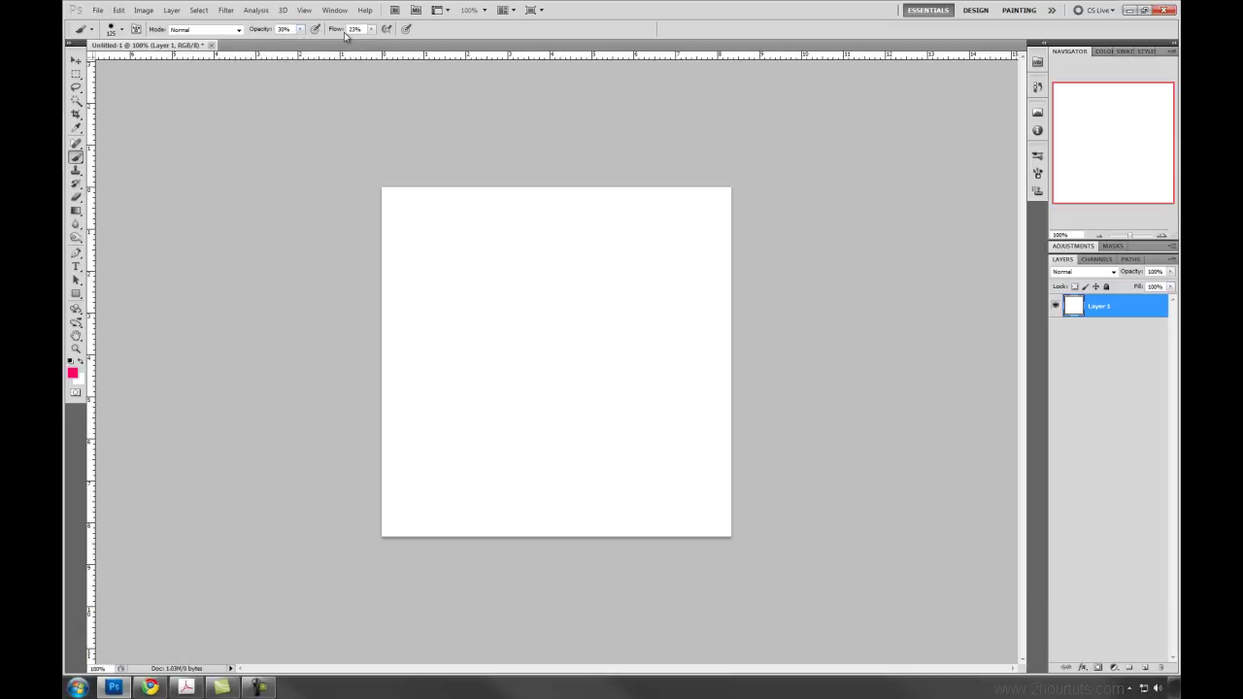
pyautogui.moveTo(471, 206)
pyautogui.mouseDown()
pyautogui.moveTo(458, 377)
pyautogui.moveTo(470, 423)
pyautogui.moveTo(505, 458)
pyautogui.moveTo(528, 426)
pyautogui.moveTo(574, 276)
pyautogui.moveTo(646, 245)
pyautogui.mouseUp()
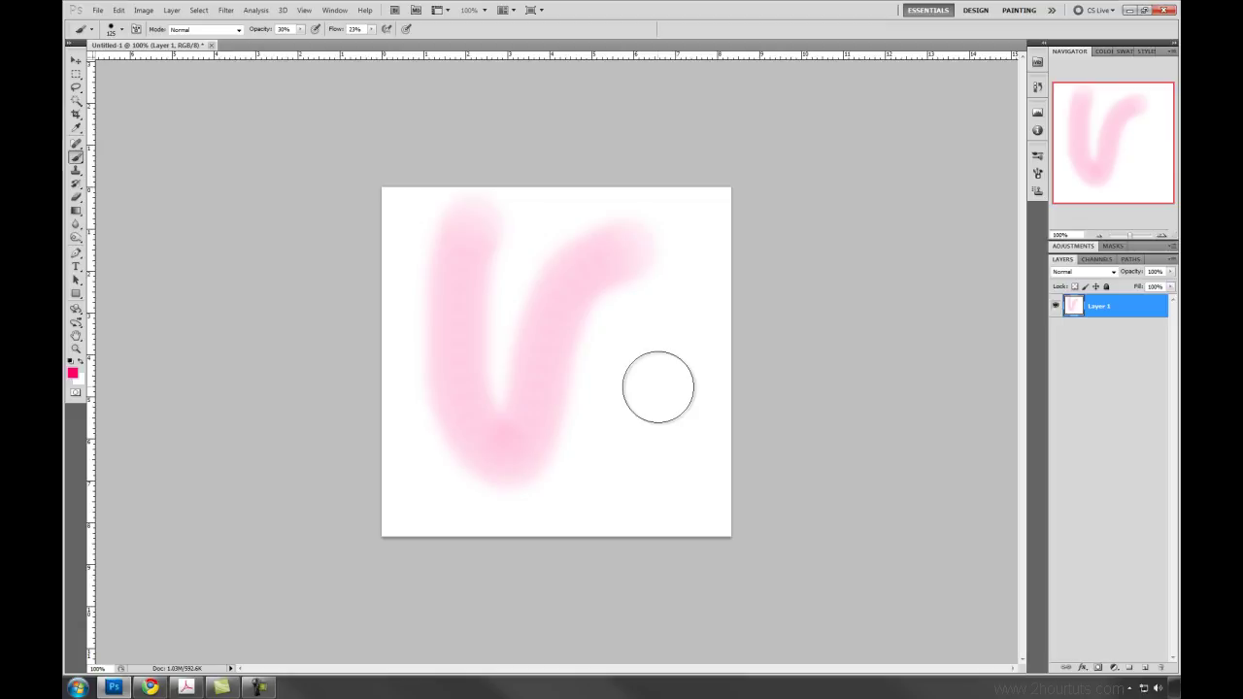
pyautogui.hotkey('ctrl', 'z')
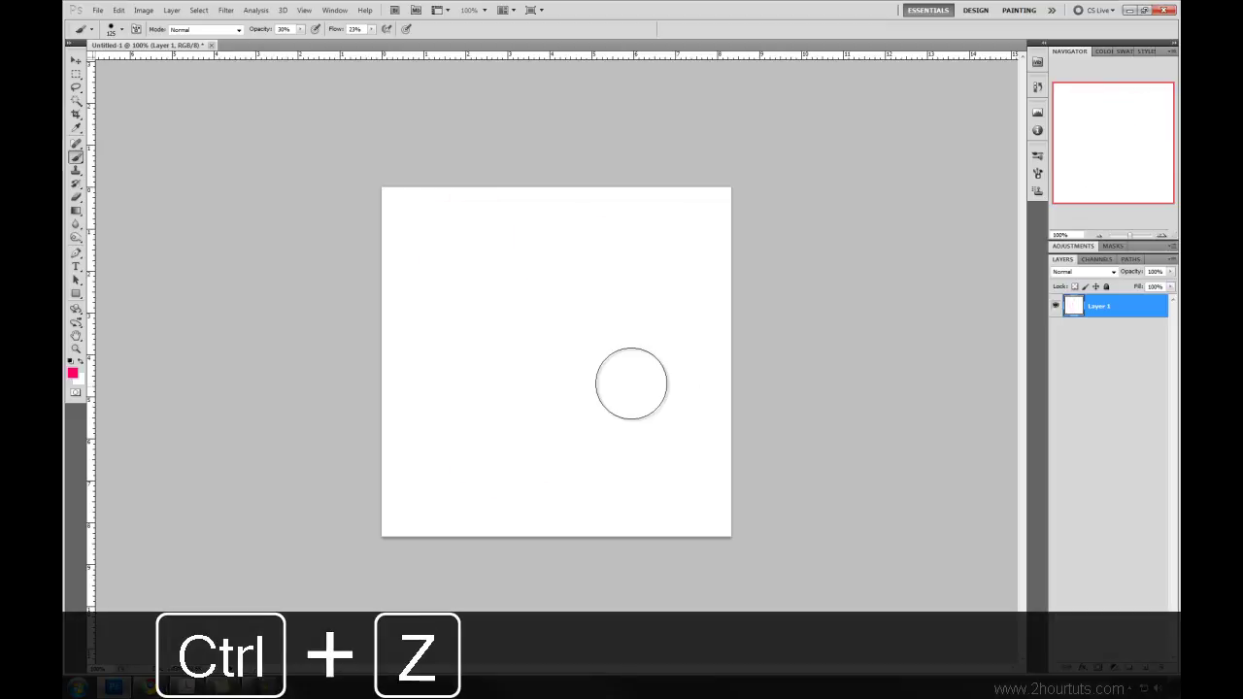
# Set both the brush flow and the brush opacity to 100%.
pyautogui.moveTo(331, 32); pyautogui.dragTo(551, 45)
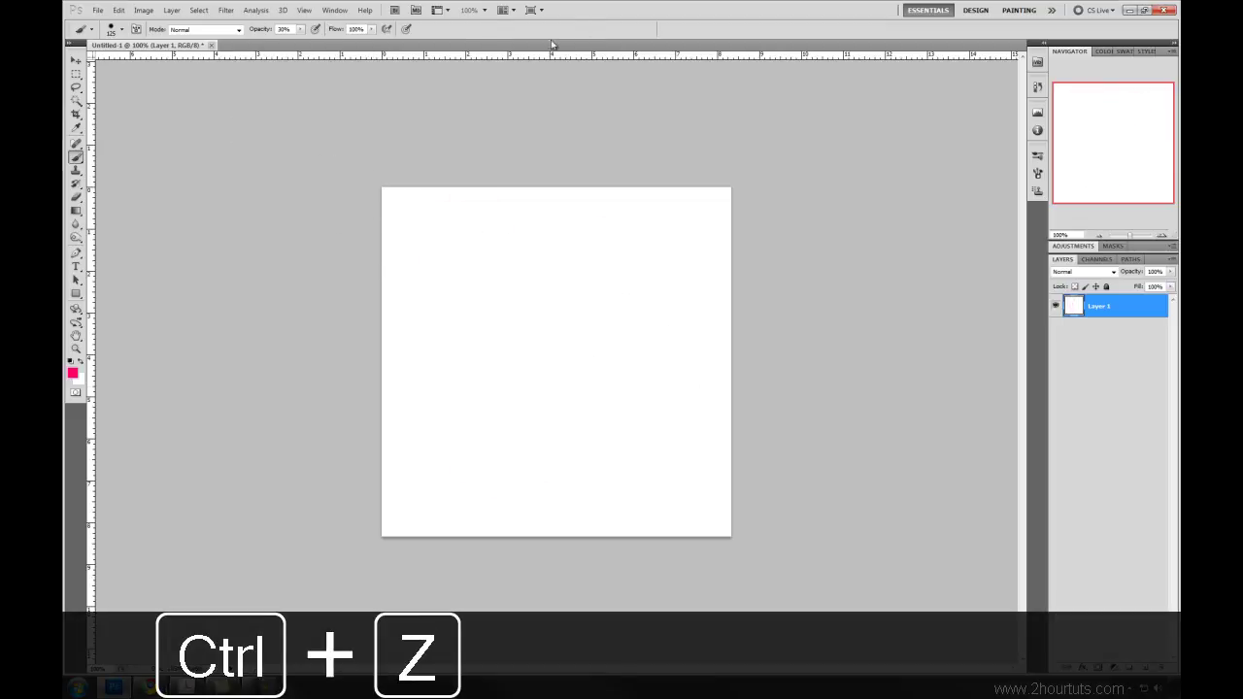
pyautogui.moveTo(250, 32); pyautogui.dragTo(411, 61)
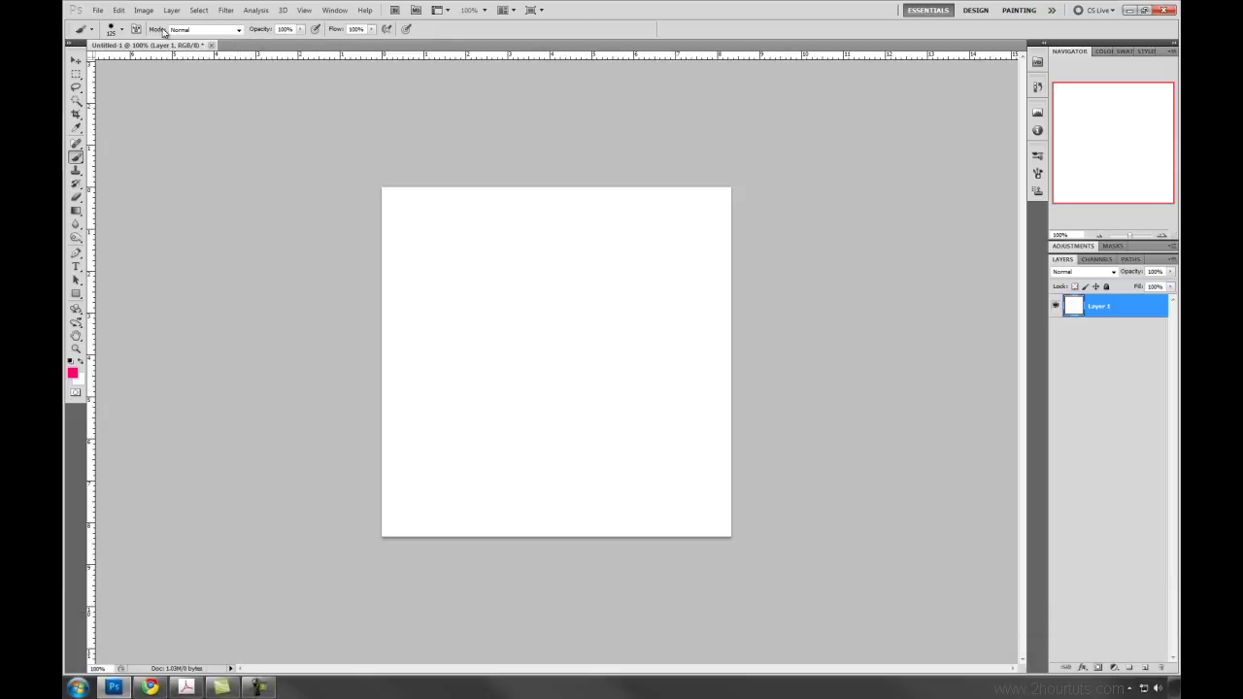
# Examine the blending modes offered for the layer and for the brush, leaving both on Normal.
pyautogui.click(1104, 273)
pyautogui.click(1105, 275)
pyautogui.click(210, 31)
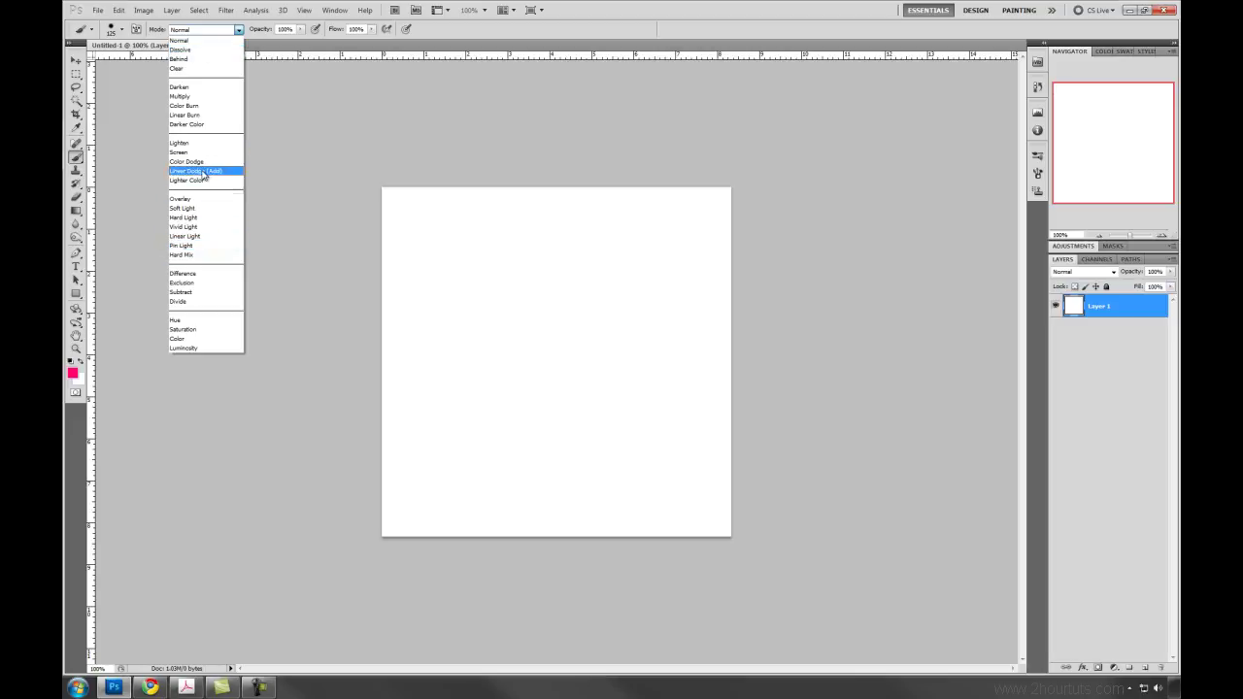
pyautogui.click(507, 238)
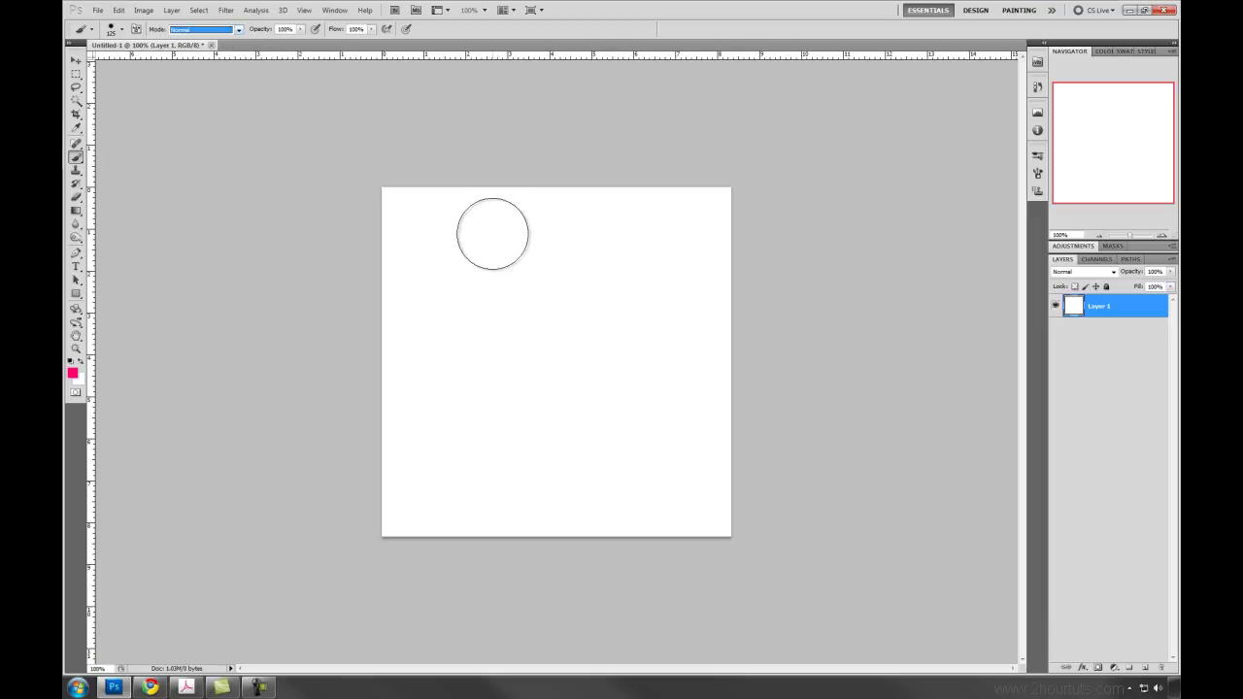
# Try a curved stroke across the upper part of the canvas with the brush in Normal mode and undo it.
pyautogui.moveTo(413, 239)
pyautogui.mouseDown()
pyautogui.moveTo(528, 279)
pyautogui.moveTo(520, 373)
pyautogui.mouseUp()
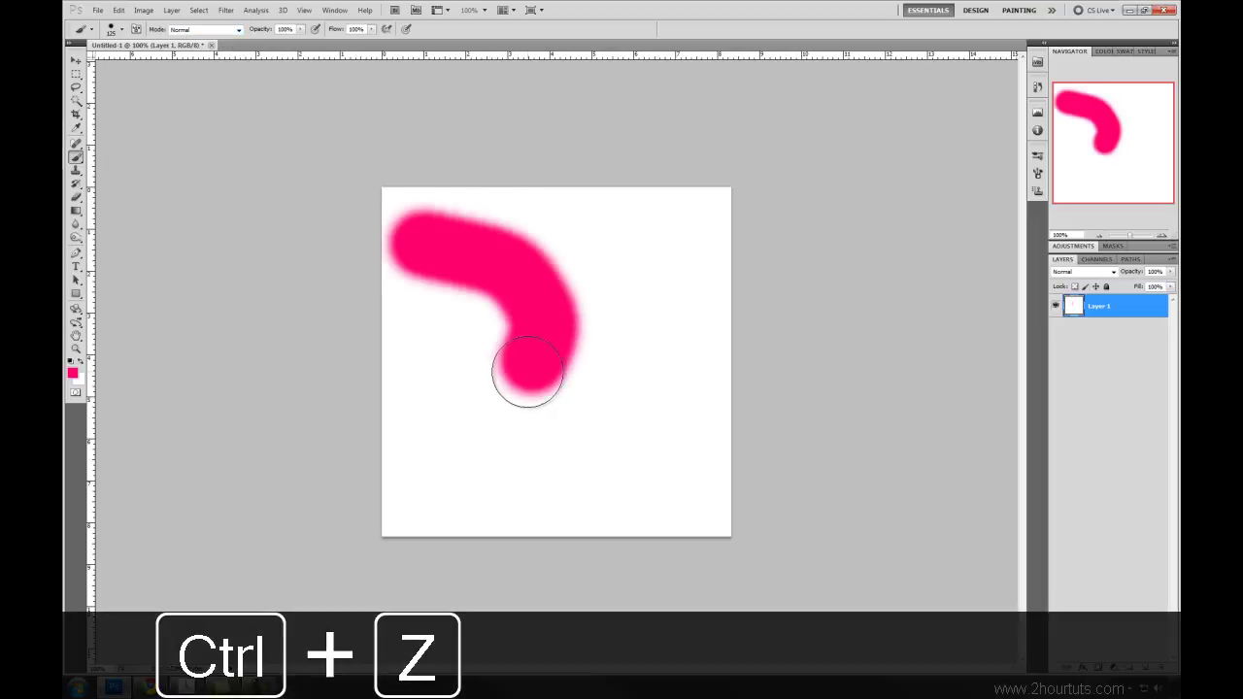
pyautogui.hotkey('ctrl', 'z')
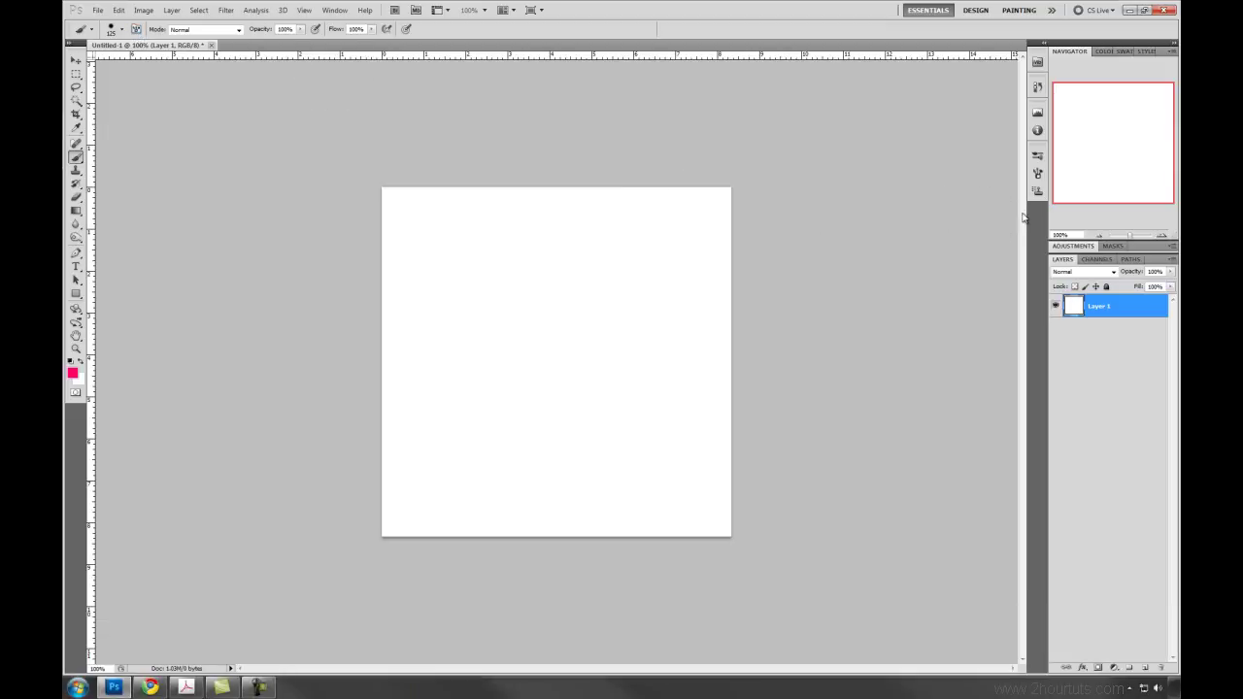
# Open the detailed brush settings and enable Shape Dynamics with the size jitter set to 100%.
pyautogui.click(1039, 174)
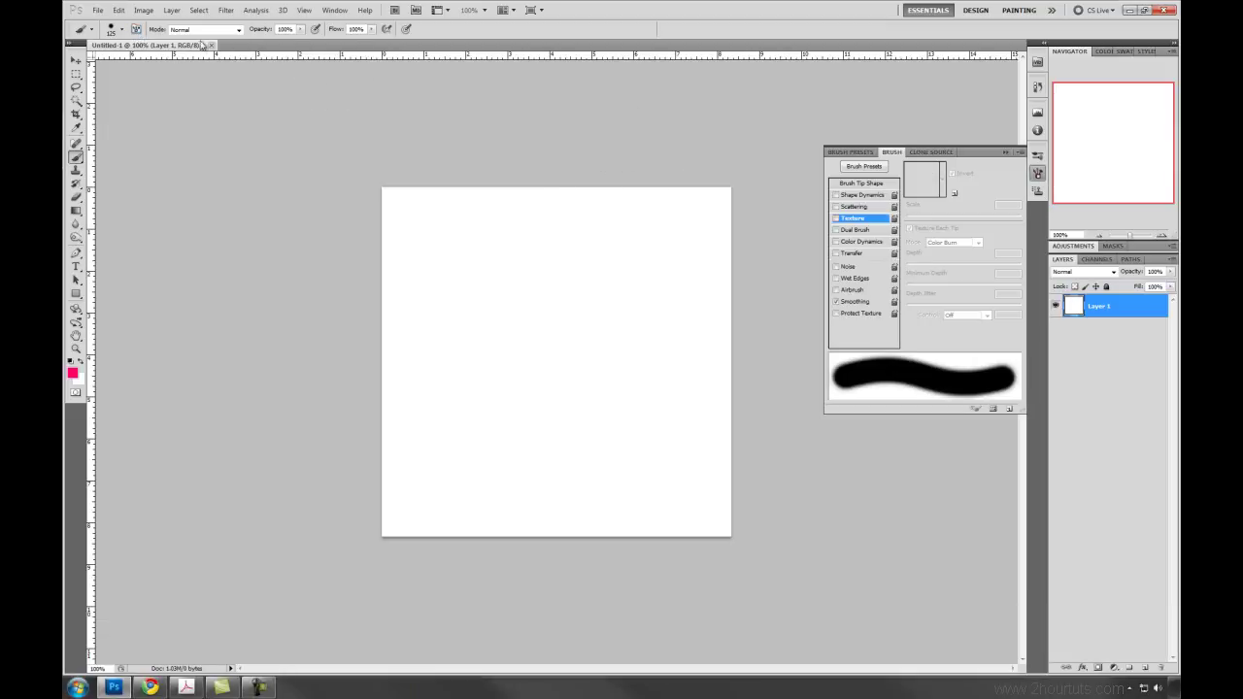
pyautogui.click(136, 29)
pyautogui.click(136, 29)
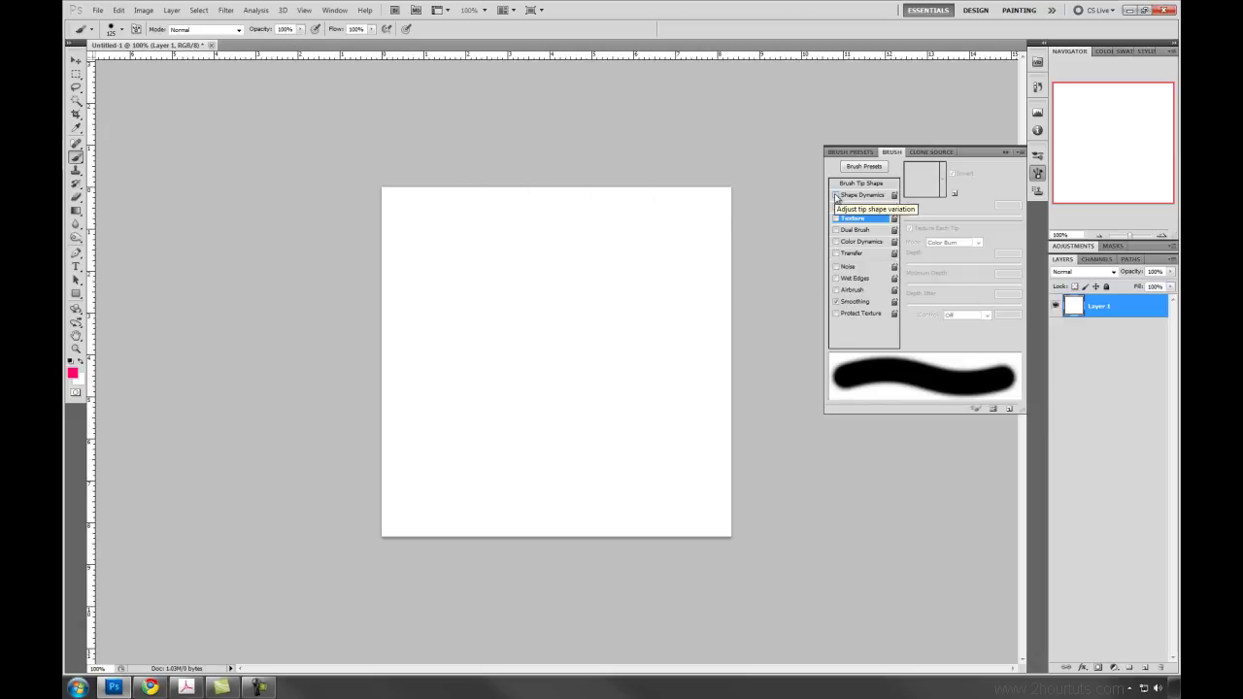
pyautogui.click(835, 195)
pyautogui.click(836, 196)
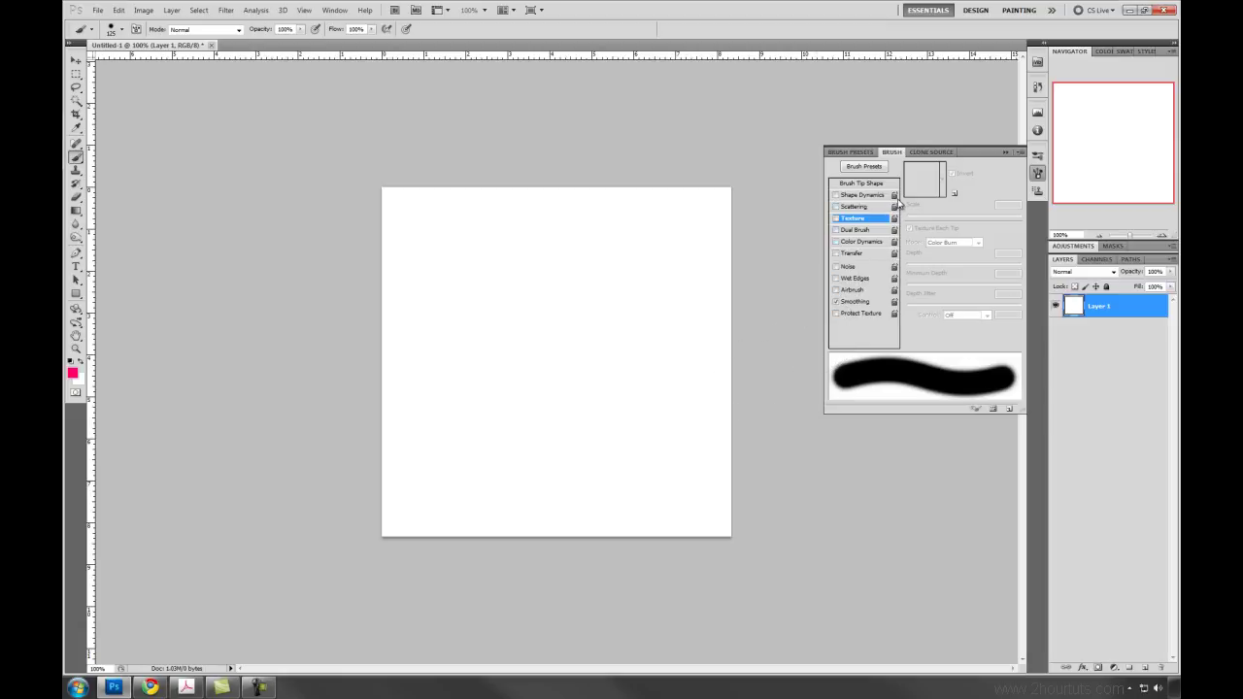
pyautogui.click(862, 196)
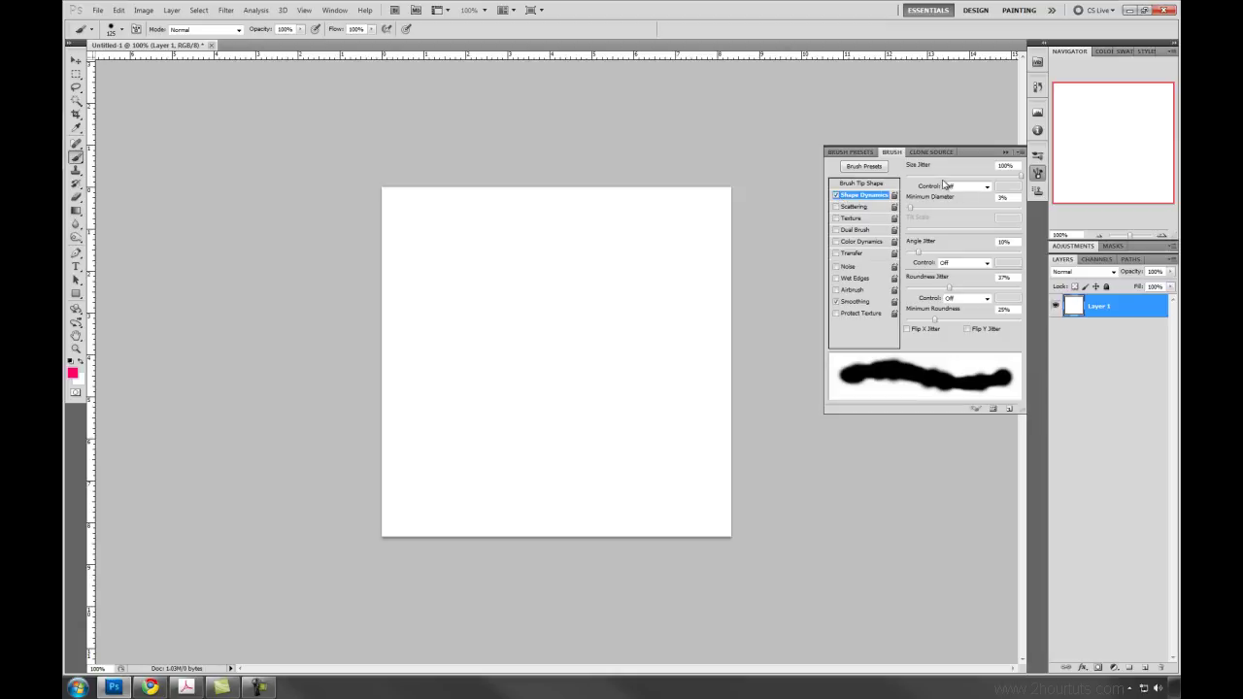
pyautogui.moveTo(1021, 179); pyautogui.dragTo(955, 186)
pyautogui.moveTo(984, 183); pyautogui.dragTo(1023, 184)
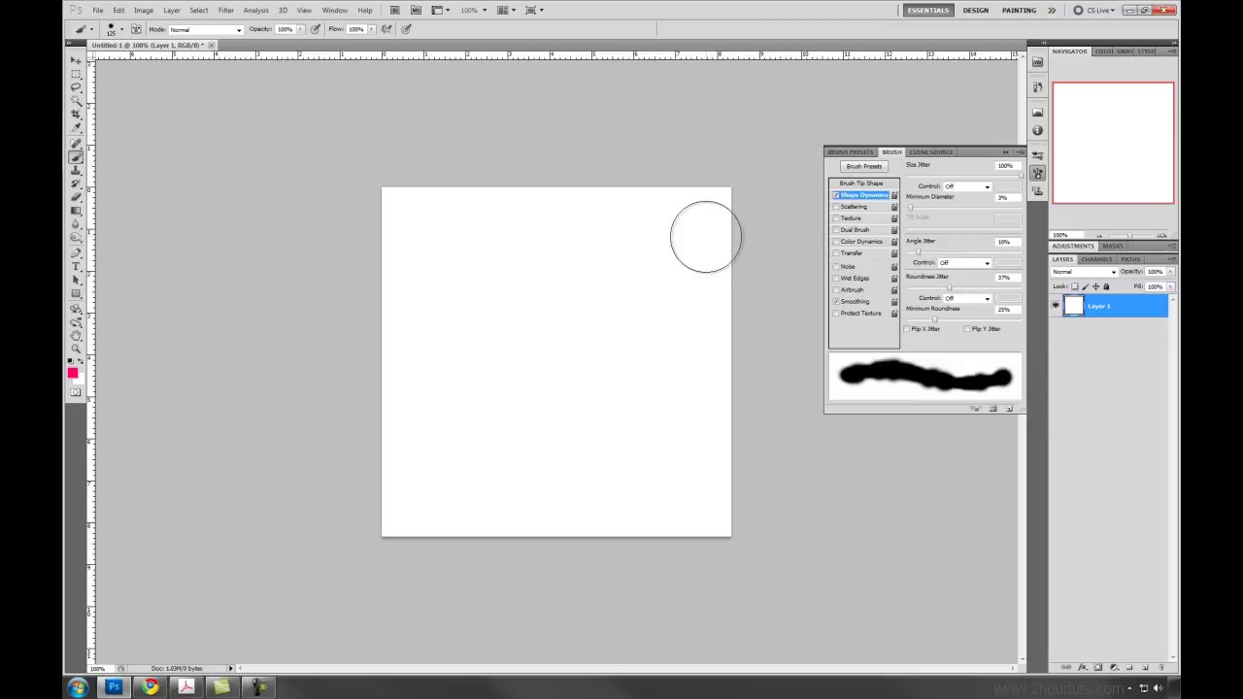
# Reduce the brush size to 45 px, try a U-shaped stroke on the canvas and undo it.
pyautogui.press('[')
pyautogui.press('[')
pyautogui.press('[')
pyautogui.press('[')
pyautogui.press('[')
pyautogui.press('[')
pyautogui.press('[')
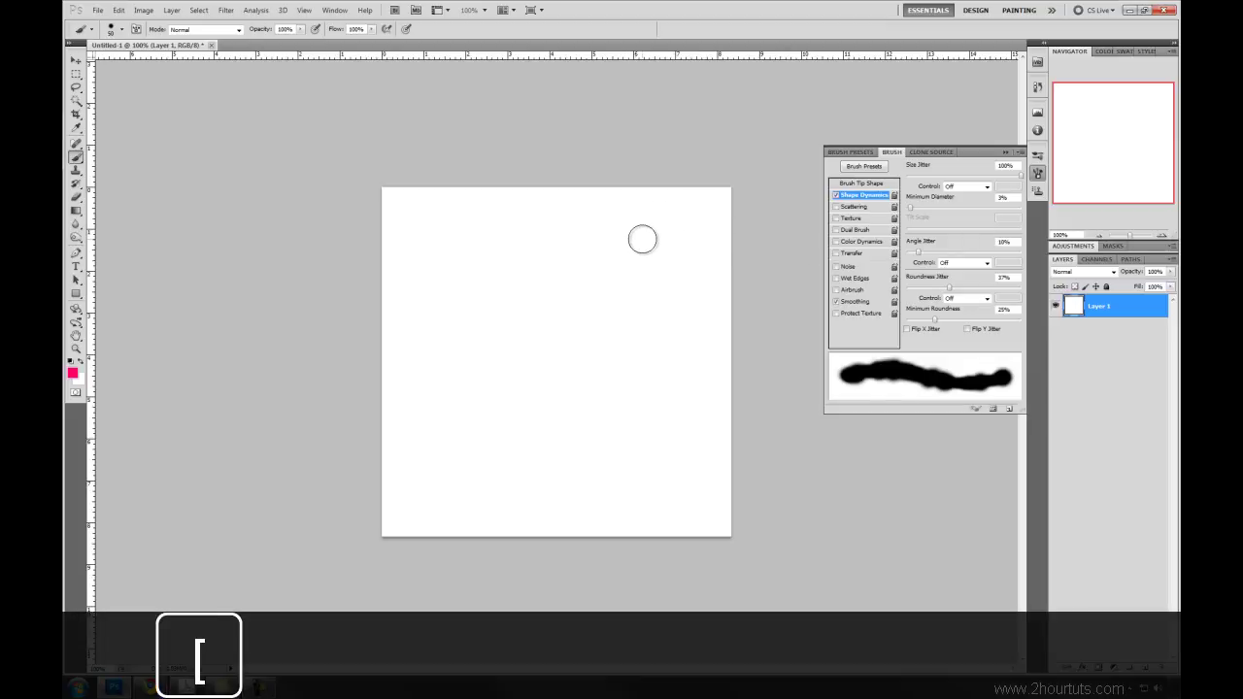
pyautogui.press('[')
pyautogui.press(']')
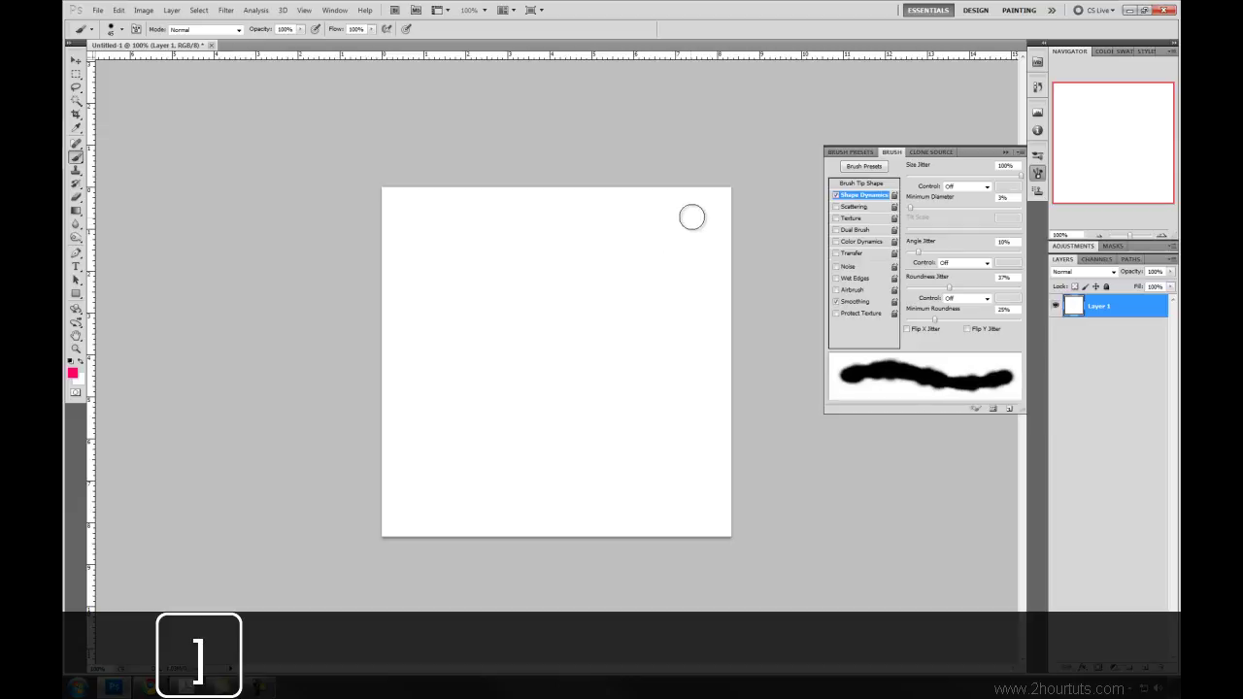
pyautogui.moveTo(691, 214)
pyautogui.mouseDown()
pyautogui.moveTo(650, 235)
pyautogui.moveTo(642, 271)
pyautogui.moveTo(679, 404)
pyautogui.moveTo(666, 450)
pyautogui.moveTo(635, 459)
pyautogui.moveTo(580, 442)
pyautogui.moveTo(555, 292)
pyautogui.moveTo(515, 263)
pyautogui.moveTo(483, 261)
pyautogui.mouseUp()
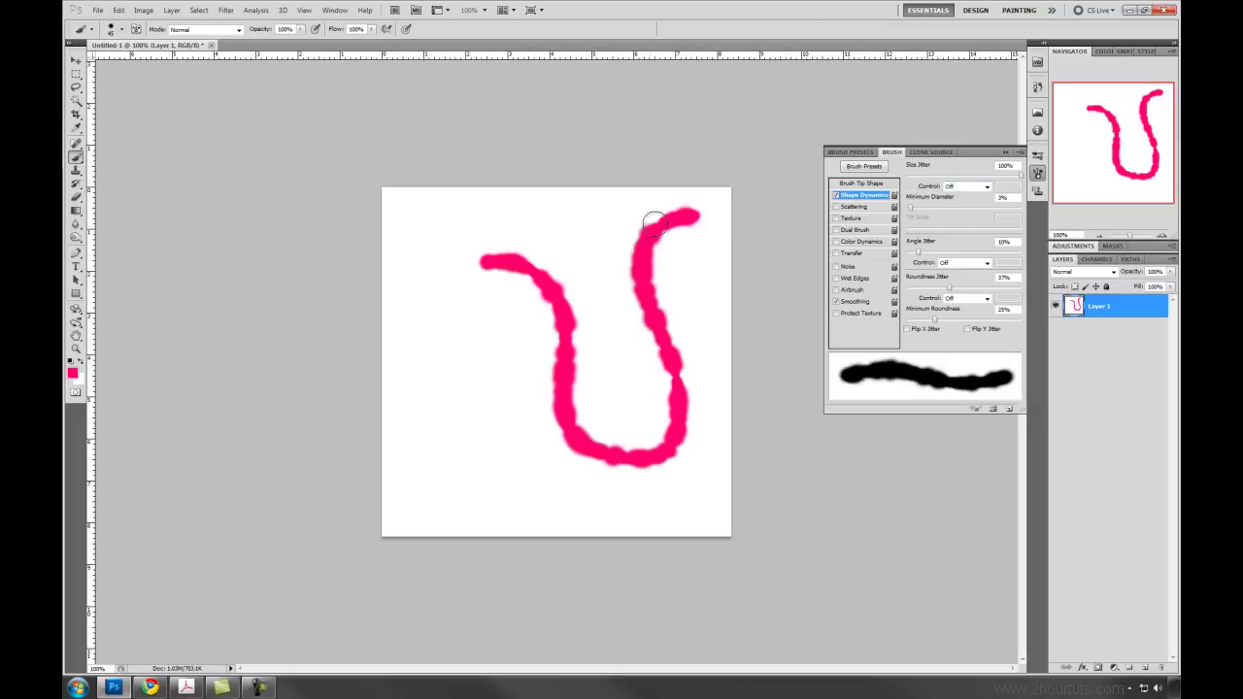
pyautogui.hotkey('ctrl', 'z')
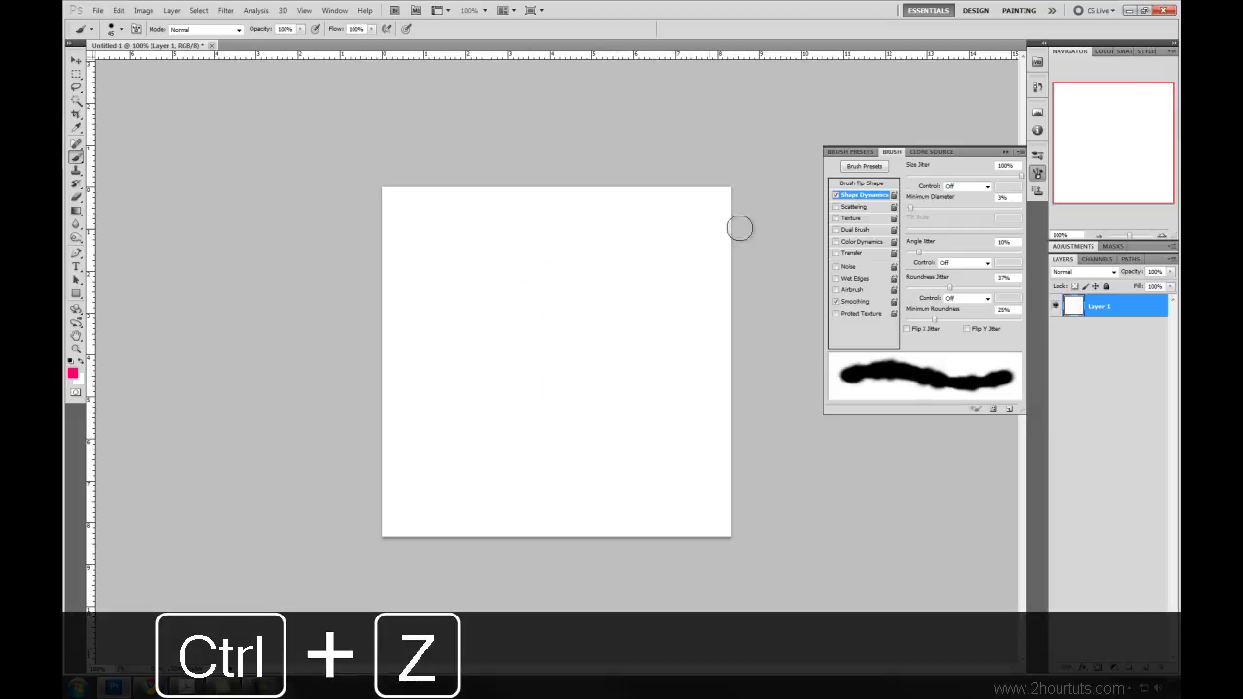
# Enable Scattering with the scatter set to 663%, try a diagonal stroke on the canvas and undo it.
pyautogui.click(837, 207)
pyautogui.click(855, 208)
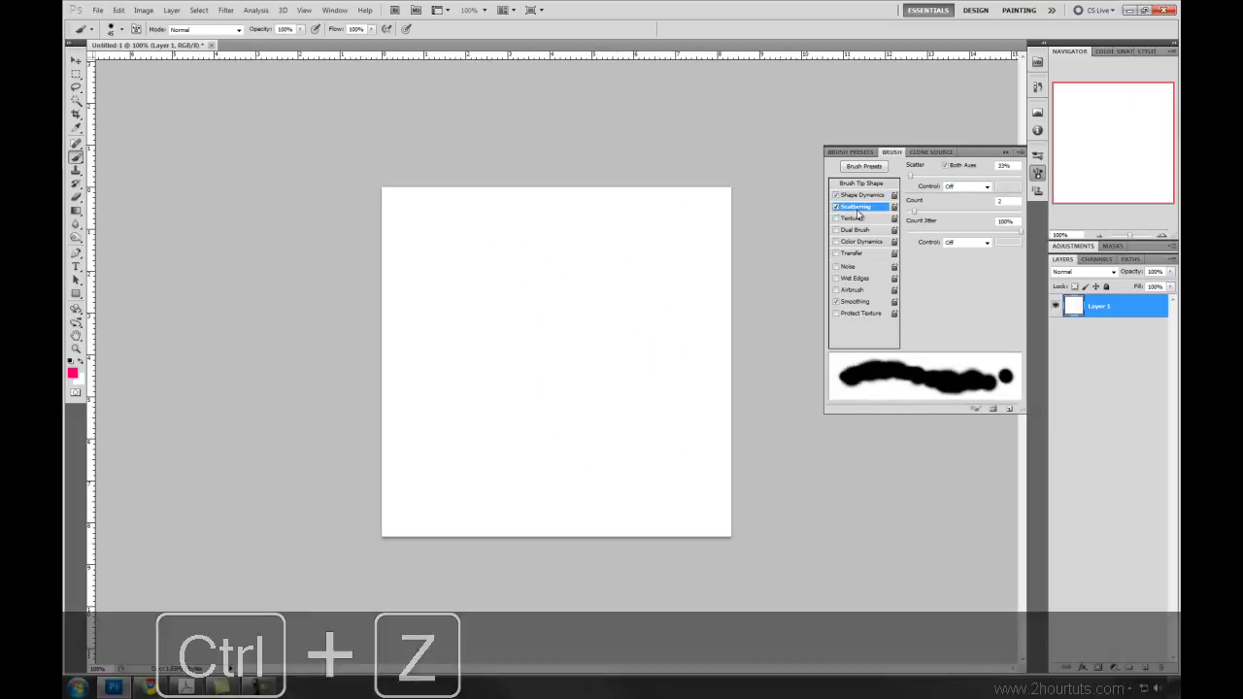
pyautogui.moveTo(929, 180)
pyautogui.mouseDown()
pyautogui.moveTo(1010, 183)
pyautogui.moveTo(971, 184)
pyautogui.moveTo(982, 183)
pyautogui.mouseUp()
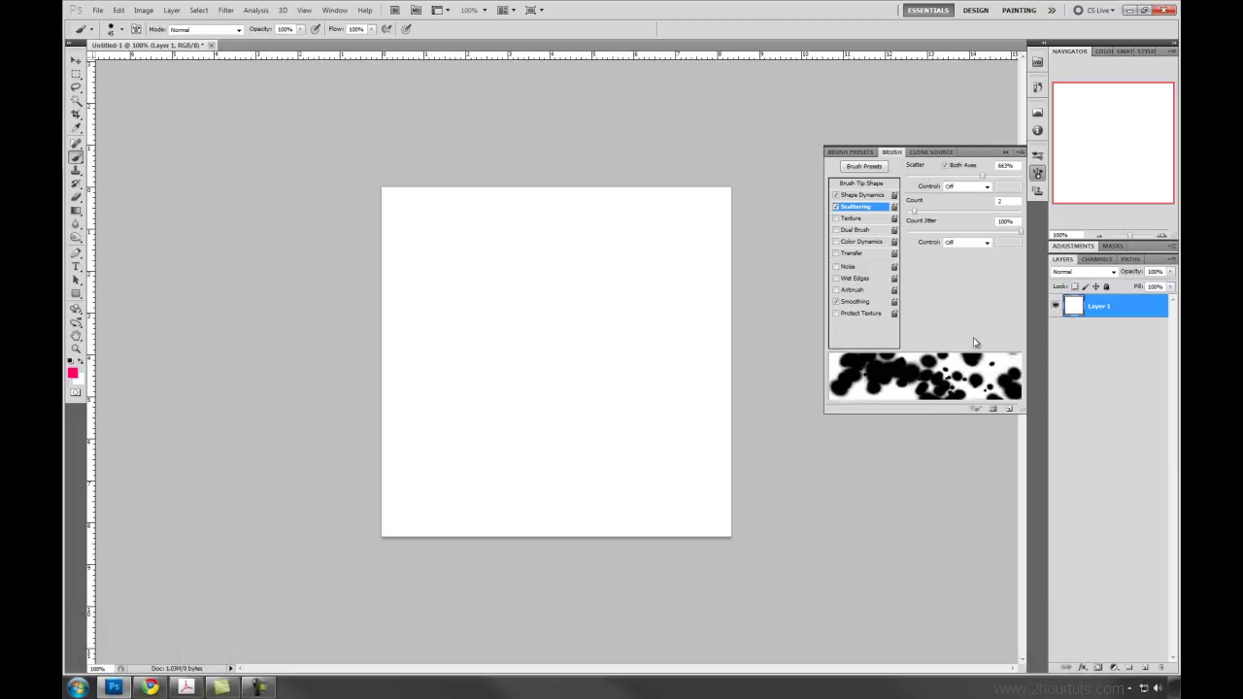
pyautogui.moveTo(671, 244)
pyautogui.mouseDown()
pyautogui.moveTo(635, 292)
pyautogui.moveTo(611, 362)
pyautogui.moveTo(560, 388)
pyautogui.moveTo(508, 382)
pyautogui.mouseUp()
pyautogui.hotkey('ctrl', 'z')
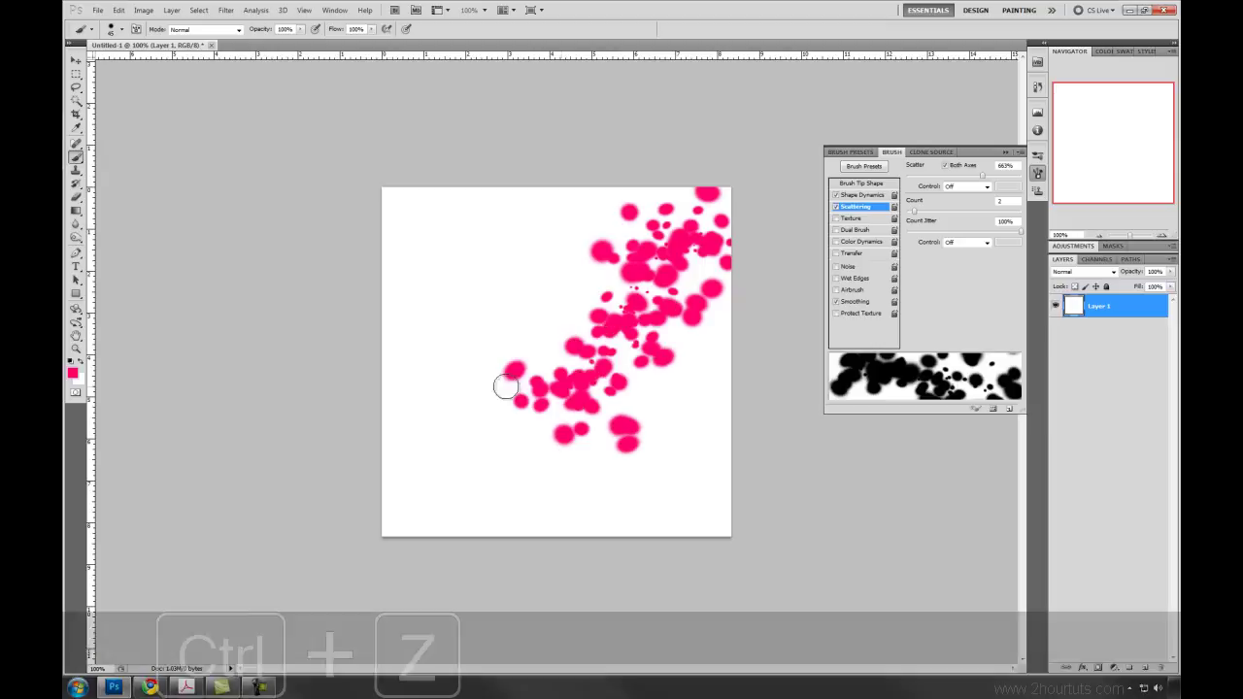
# Reduce the brush size to 20 px, try a scattered U-shaped stroke and undo it.
pyautogui.press('[')
pyautogui.press('[')
pyautogui.press('[')
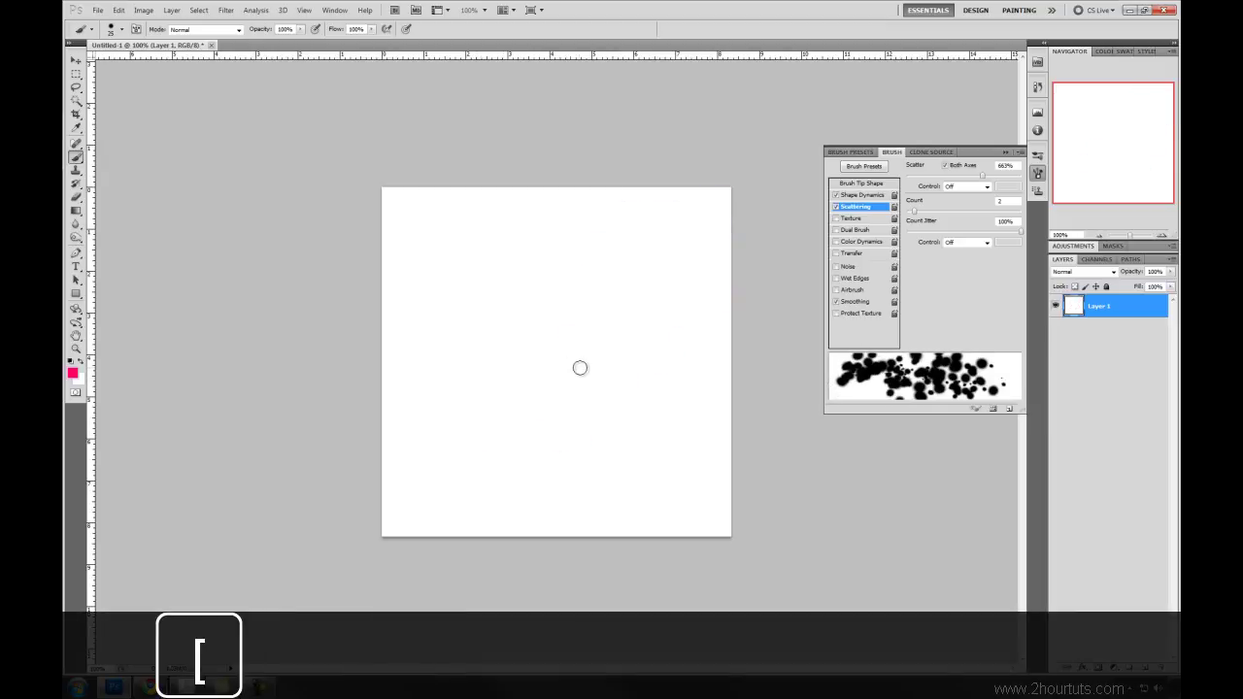
pyautogui.moveTo(688, 220)
pyautogui.mouseDown()
pyautogui.moveTo(618, 360)
pyautogui.moveTo(472, 258)
pyautogui.moveTo(442, 258)
pyautogui.mouseUp()
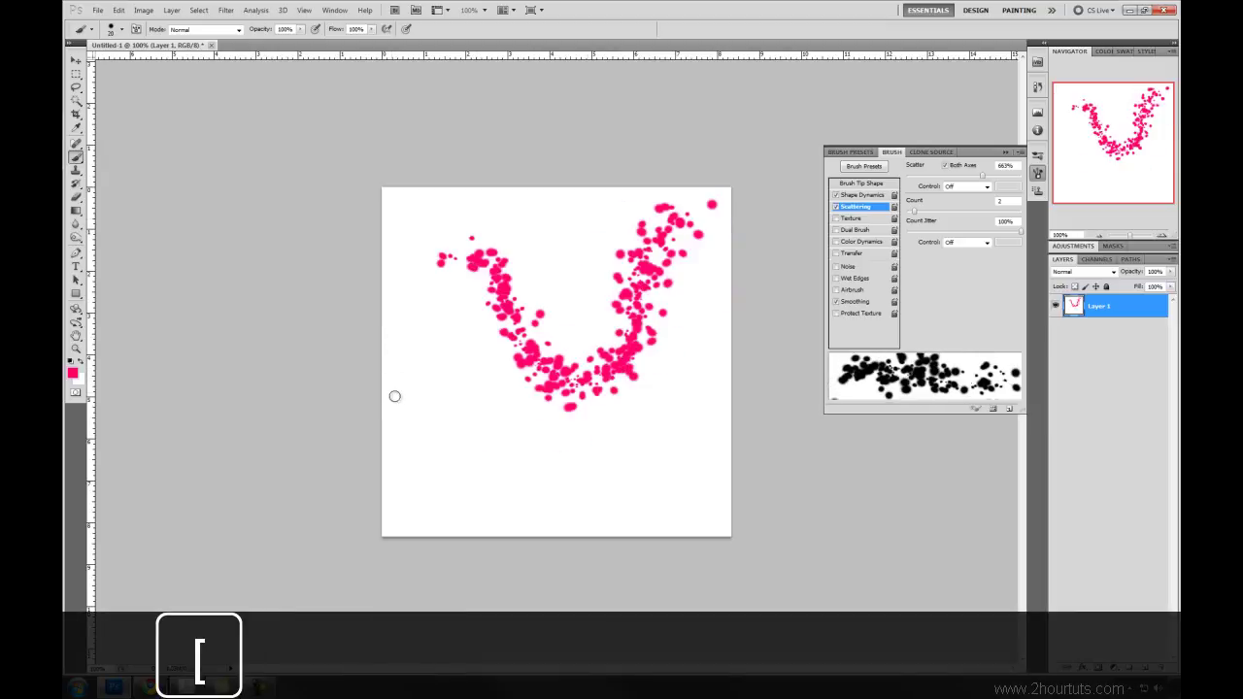
pyautogui.hotkey('ctrl', 'z')
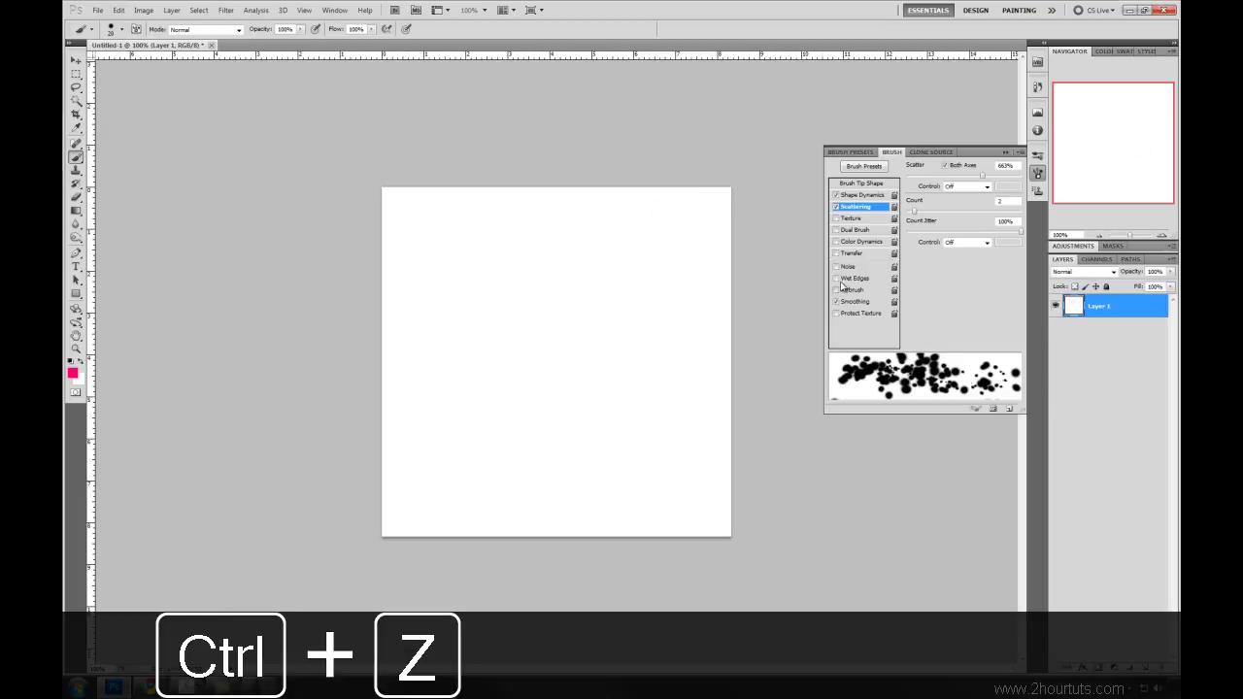
# Enable Wet Edges for the scatter brush, try two strokes on the canvas and undo them.
pyautogui.click(838, 282)
pyautogui.moveTo(669, 239)
pyautogui.mouseDown()
pyautogui.moveTo(555, 284)
pyautogui.moveTo(575, 436)
pyautogui.moveTo(525, 461)
pyautogui.mouseUp()
pyautogui.hotkey('ctrl', 'z')
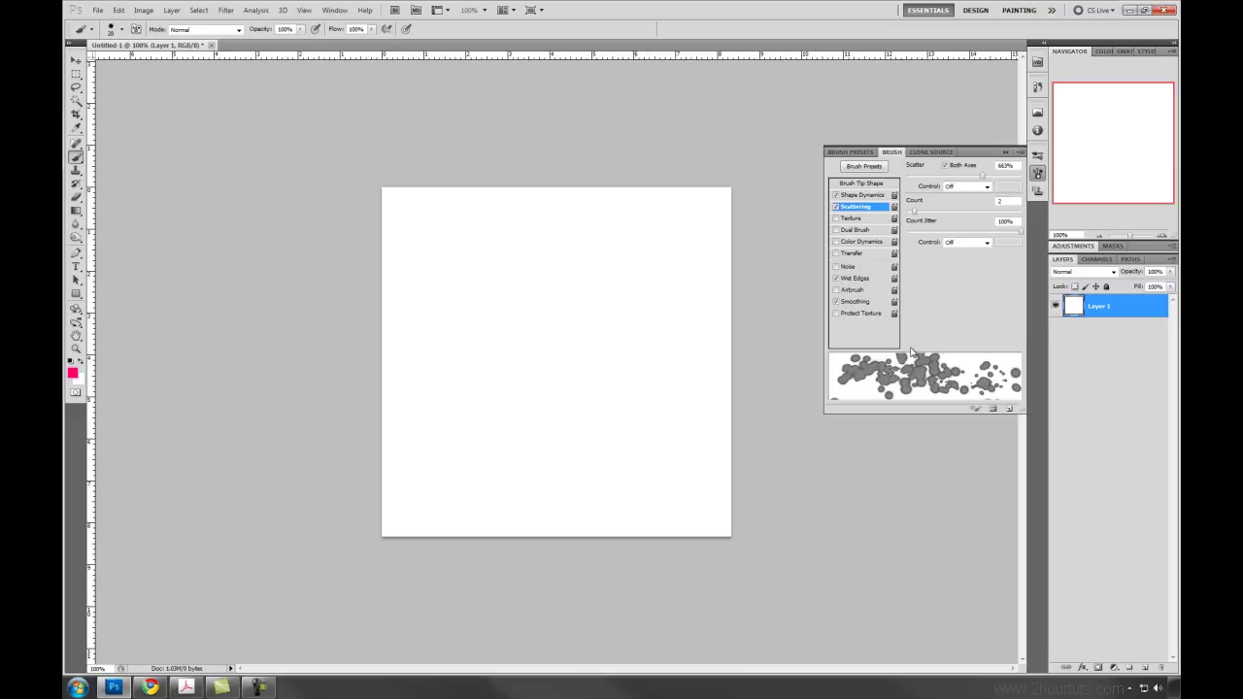
pyautogui.moveTo(736, 246)
pyautogui.mouseDown()
pyautogui.moveTo(624, 330)
pyautogui.moveTo(594, 388)
pyautogui.moveTo(457, 341)
pyautogui.mouseUp()
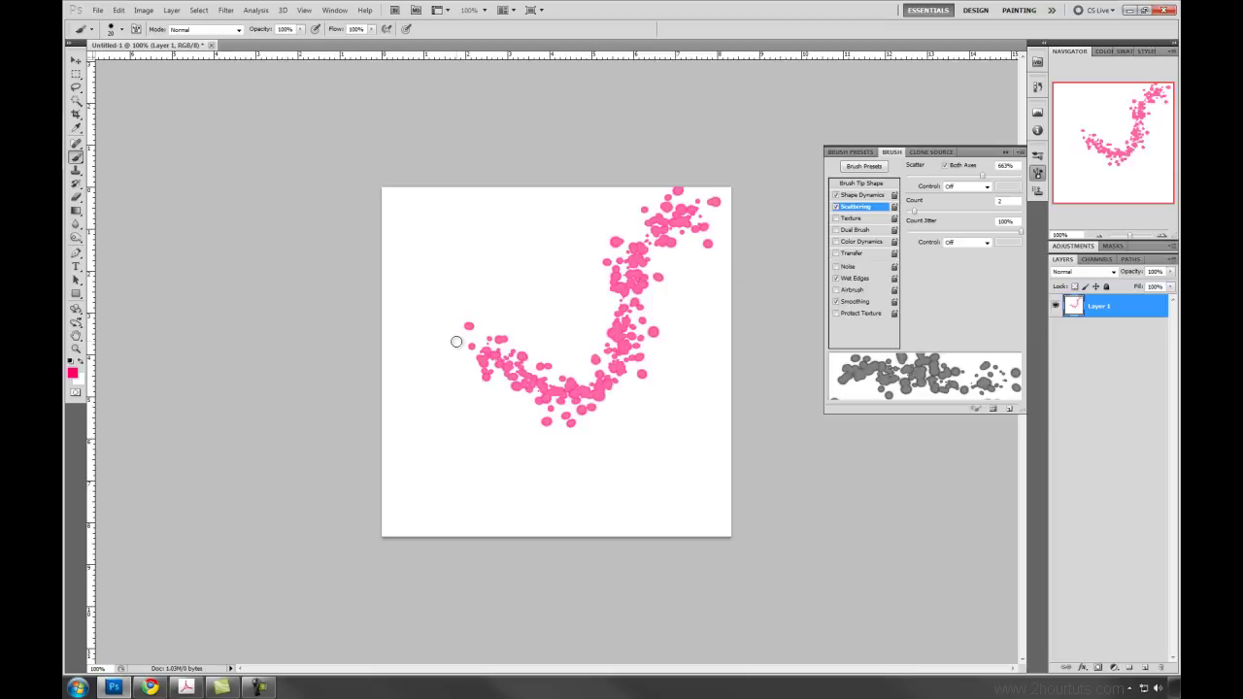
pyautogui.hotkey('ctrl', 'z')
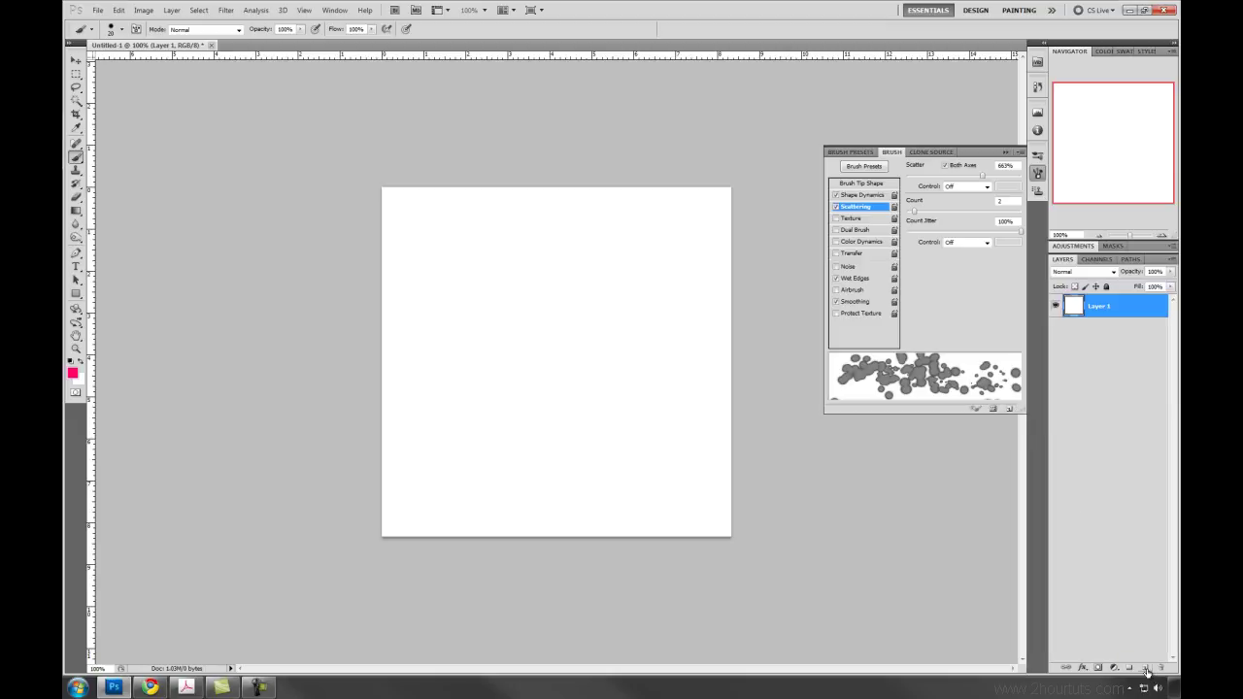
# Save the current brush as a new preset named PINK SCATTER, with its size captured.
pyautogui.click(1010, 412)
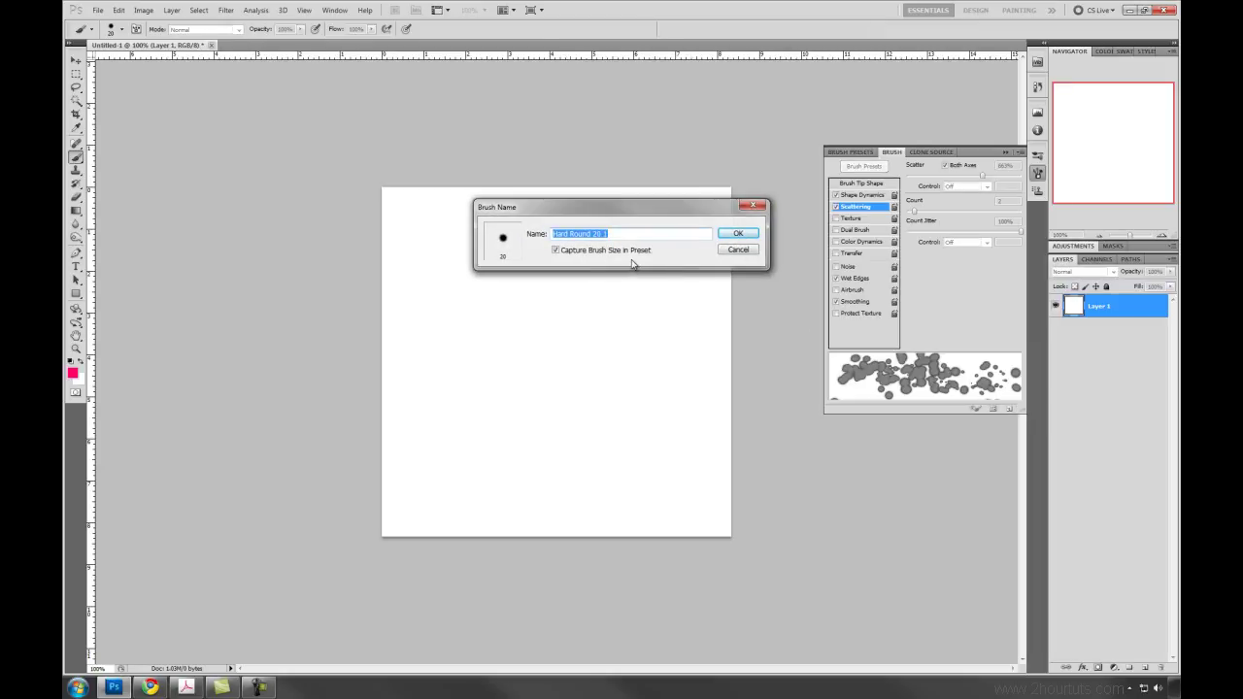
pyautogui.write('PINK SCATTER')
pyautogui.click(737, 237)
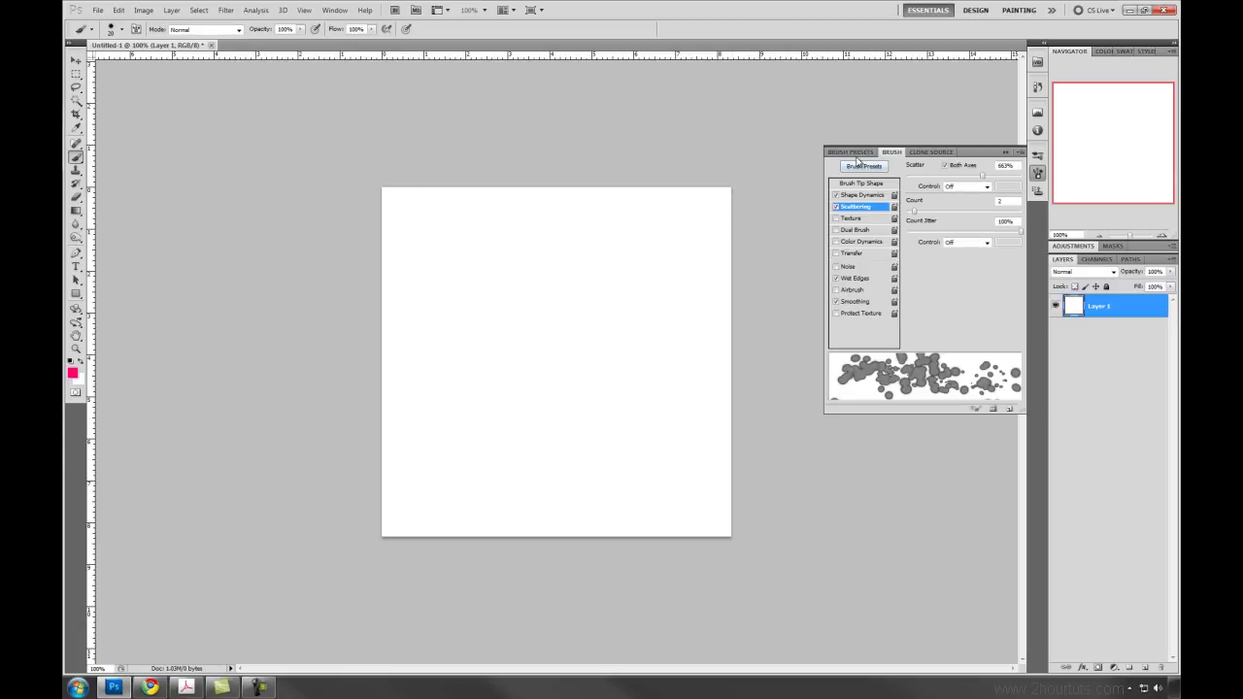
# Choose the 60 px preset just above PINK SCATTER in the brush presets, try a short stroke and undo it.
pyautogui.click(856, 156)
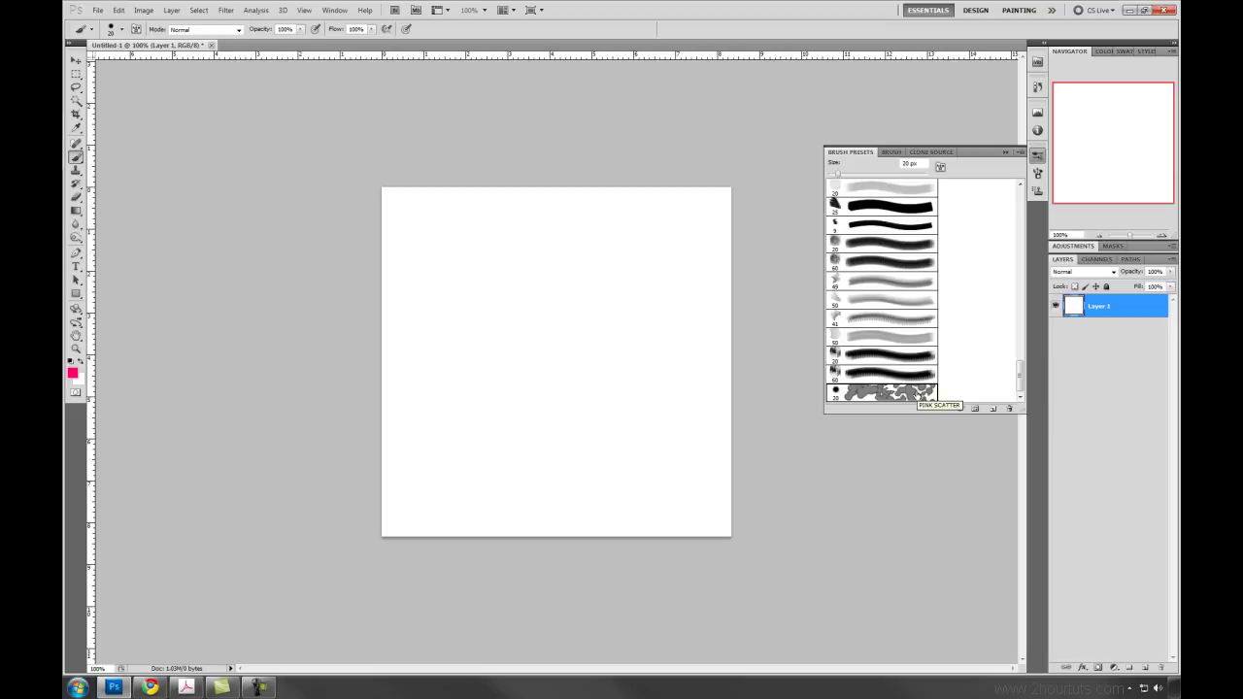
pyautogui.click(894, 377)
pyautogui.moveTo(622, 274)
pyautogui.mouseDown()
pyautogui.moveTo(554, 349)
pyautogui.moveTo(525, 362)
pyautogui.mouseUp()
pyautogui.hotkey('ctrl', 'z')
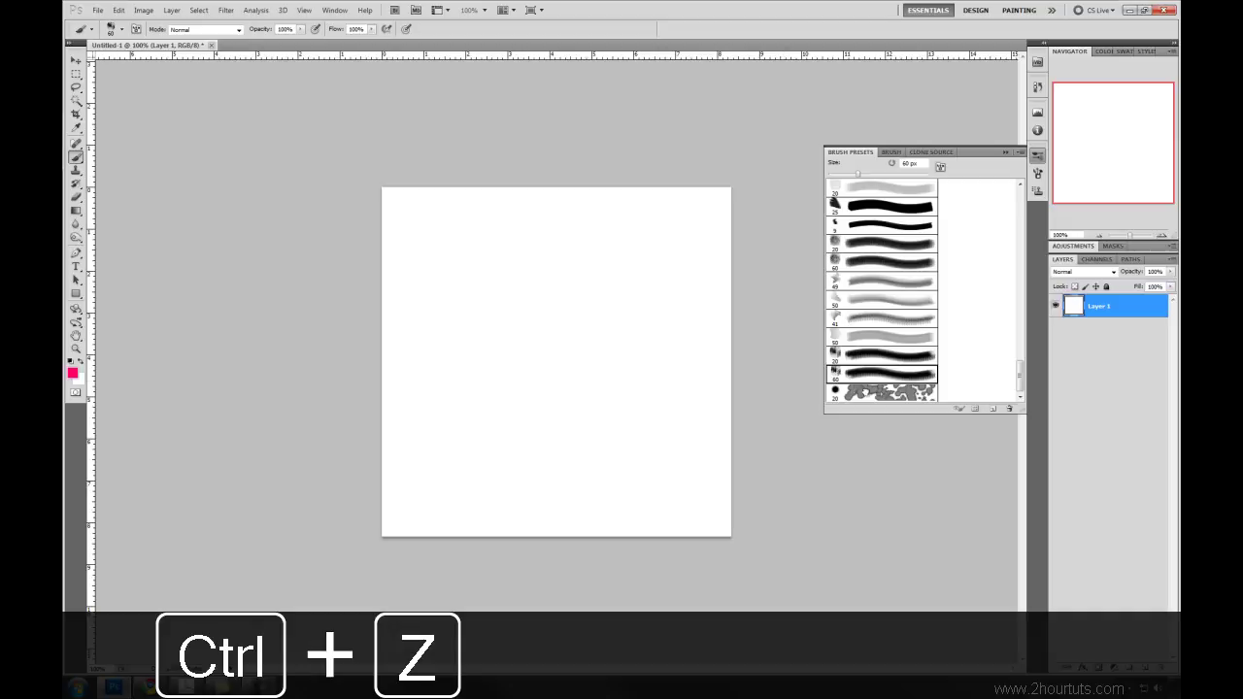
# Select the PINK SCATTER preset, try a stroke on the canvas, undo it and return to the detailed brush settings.
pyautogui.click(857, 392)
pyautogui.moveTo(635, 222)
pyautogui.mouseDown()
pyautogui.moveTo(463, 383)
pyautogui.moveTo(442, 350)
pyautogui.mouseUp()
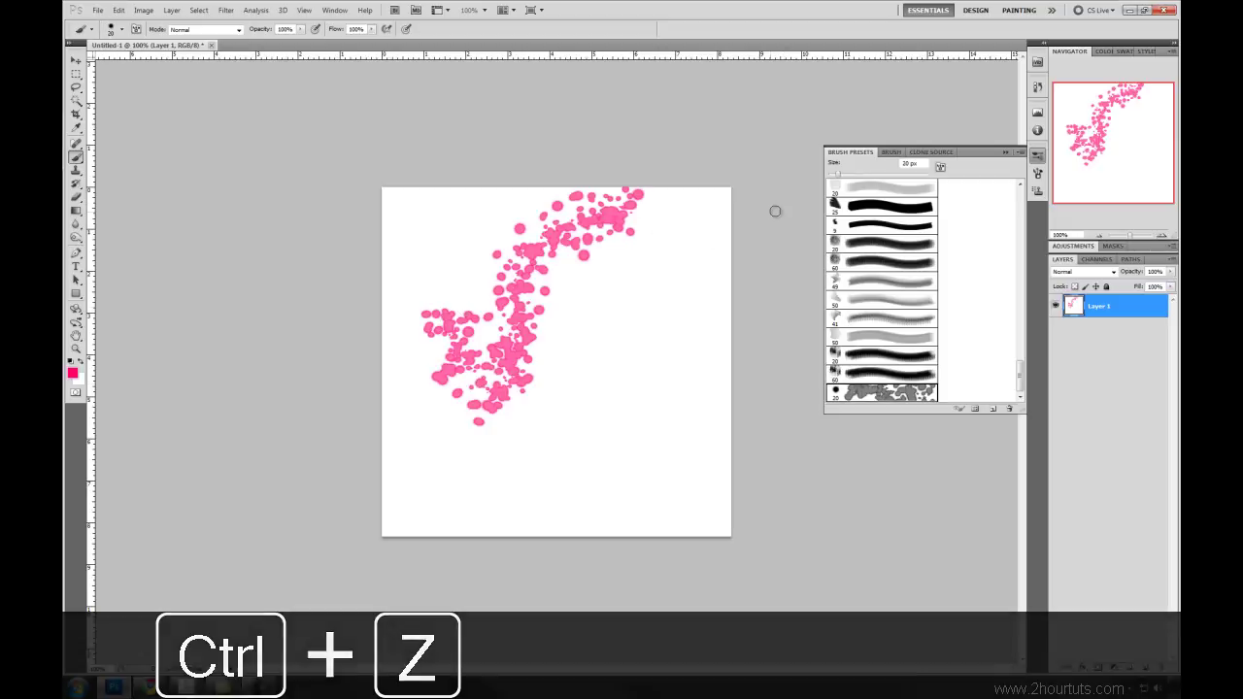
pyautogui.hotkey('ctrl', 'z')
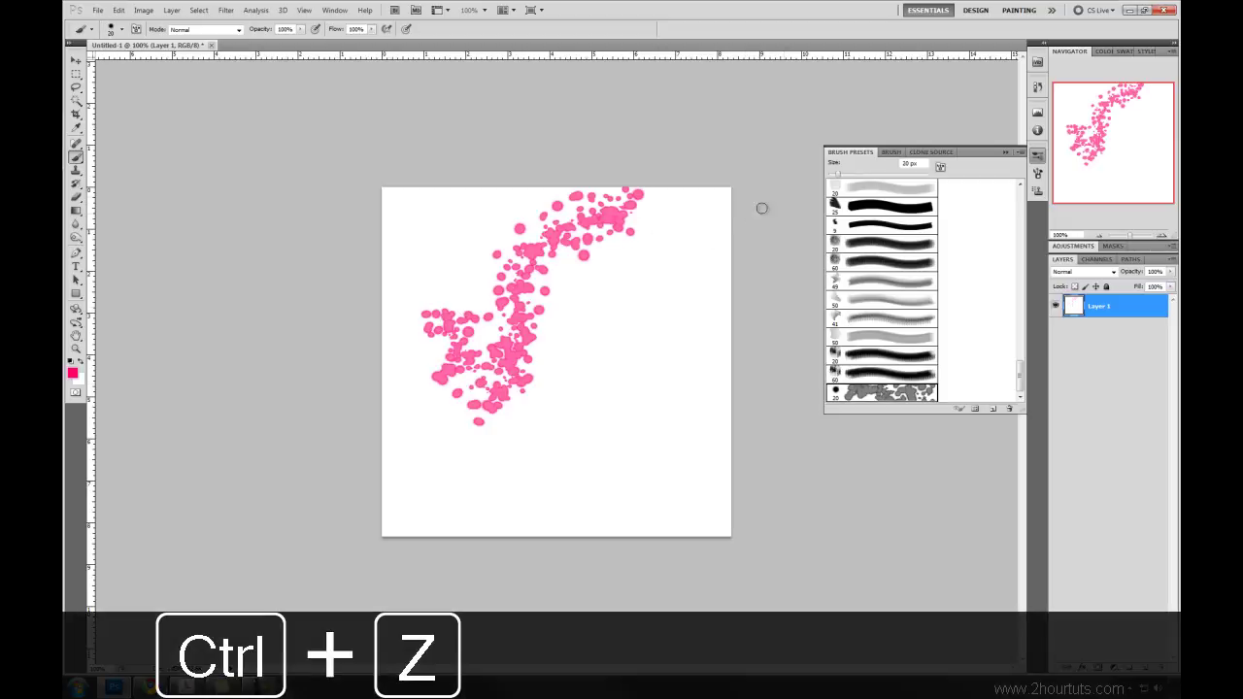
pyautogui.click(892, 153)
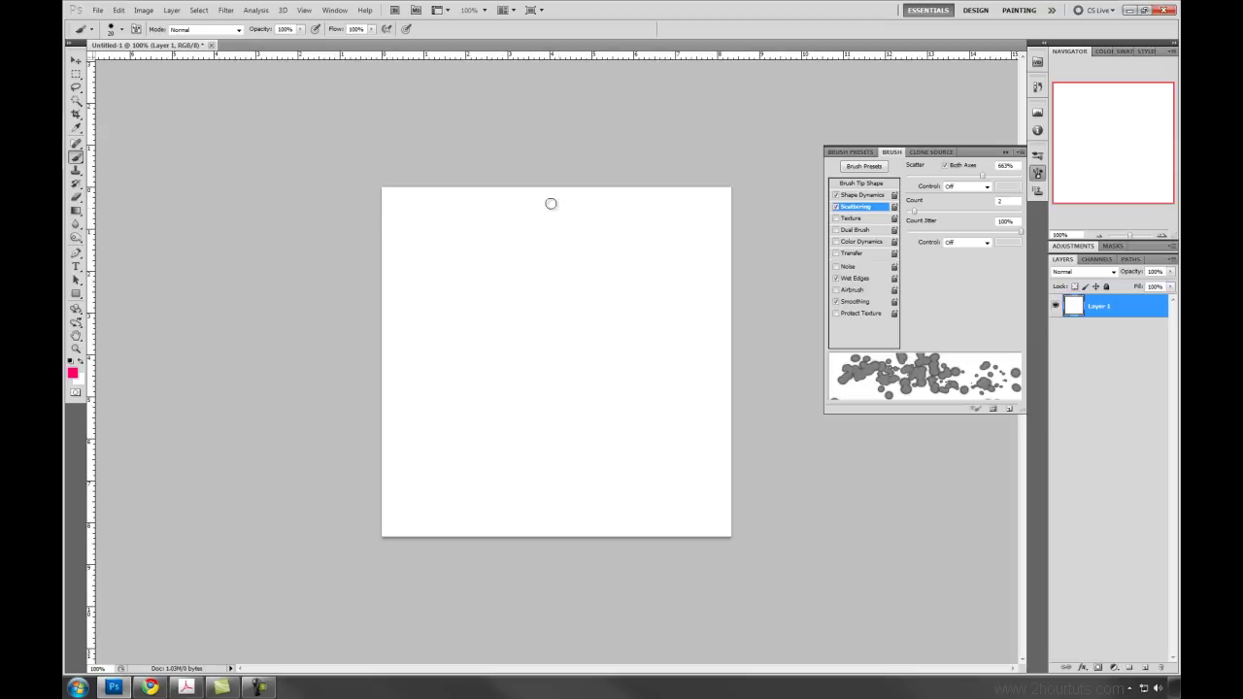
# Append the Basic Brushes set to the current brush presets.
pyautogui.click(122, 29)
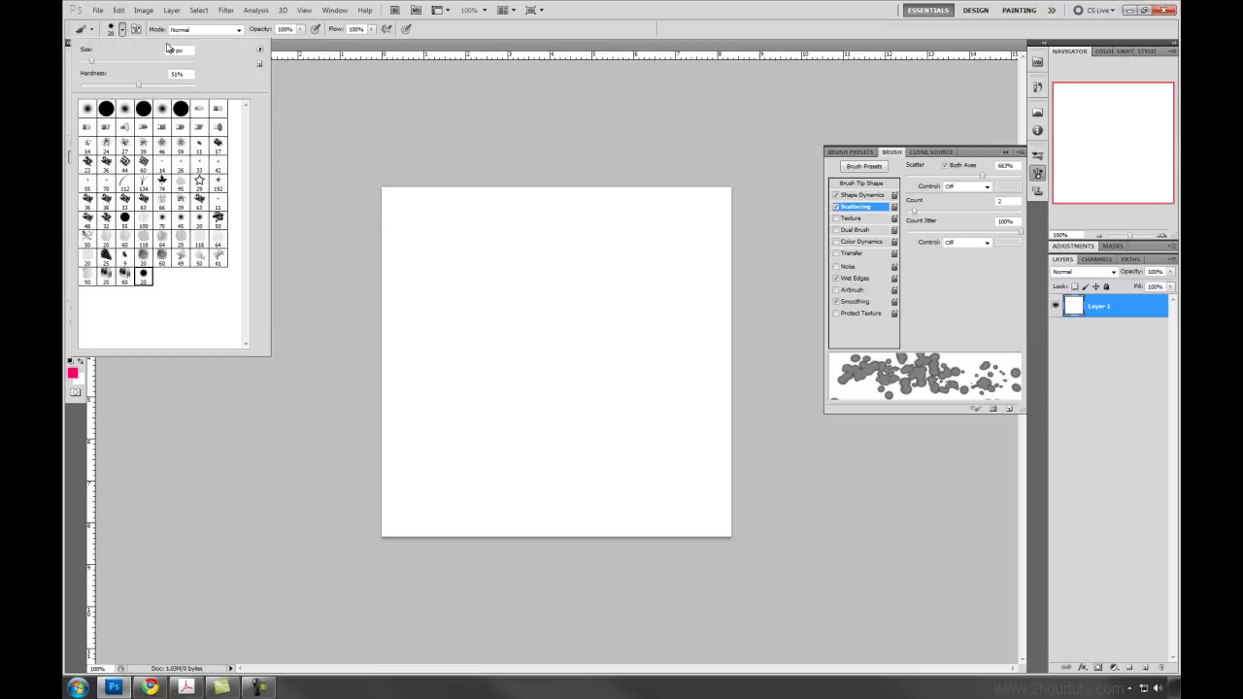
pyautogui.click(259, 49)
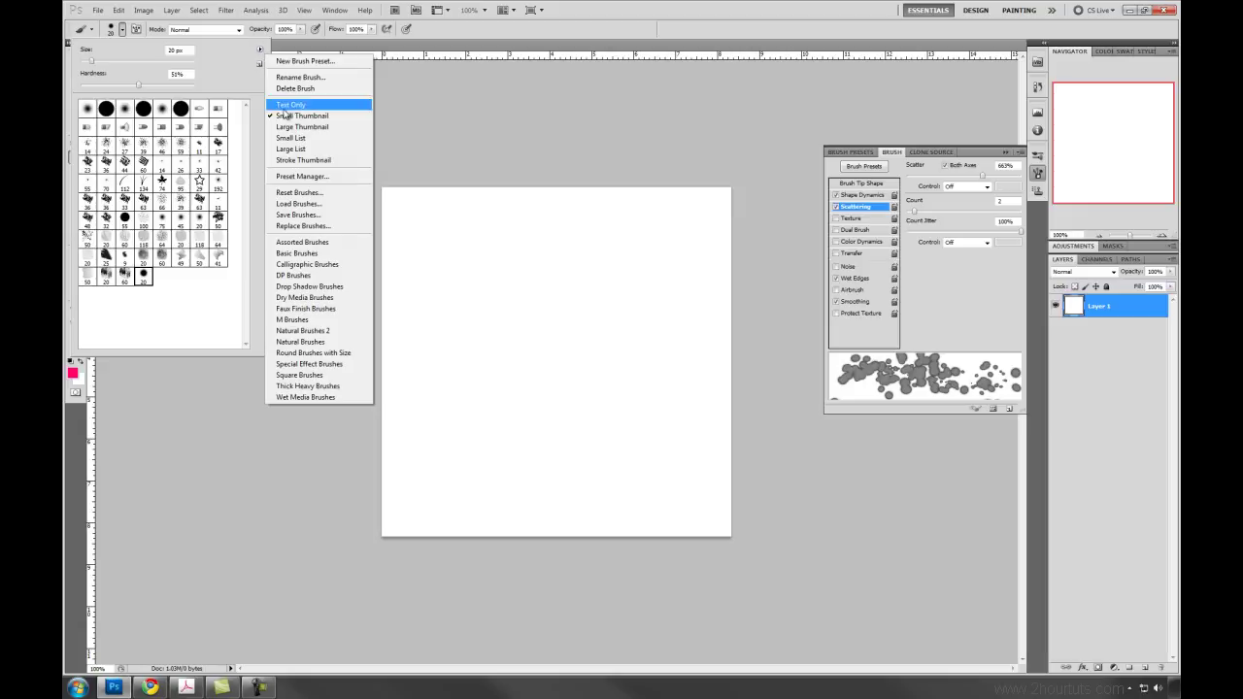
pyautogui.click(259, 51)
pyautogui.click(259, 51)
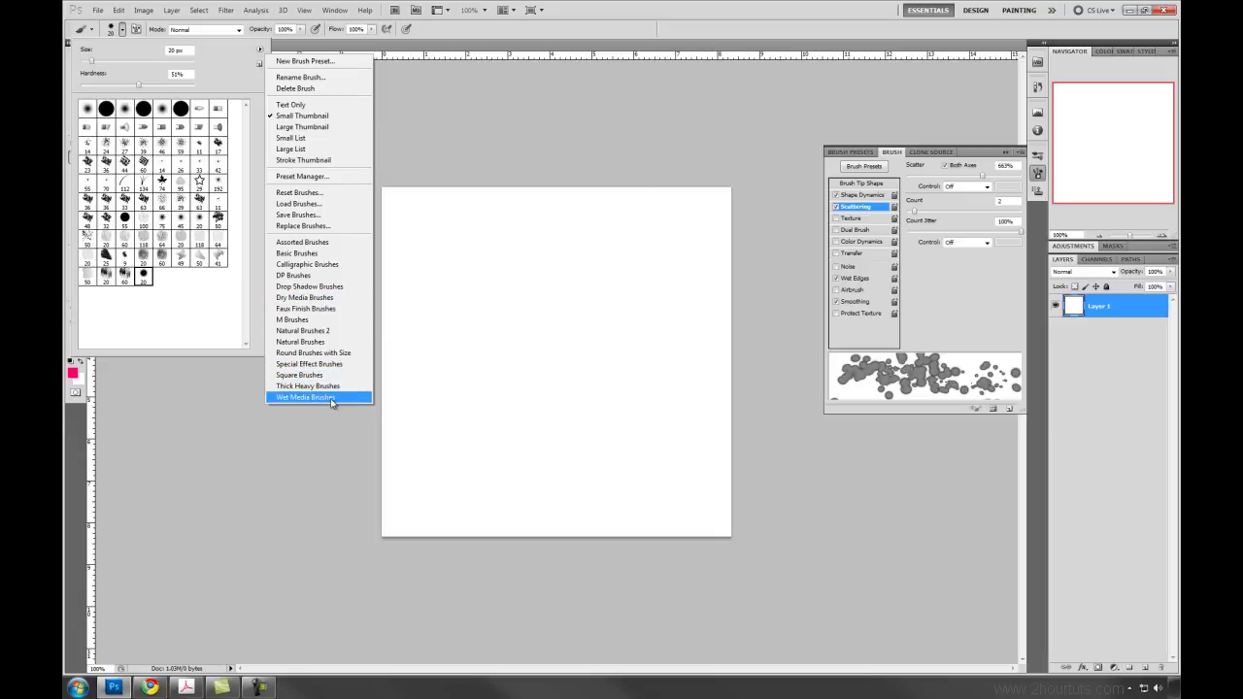
pyautogui.click(338, 253)
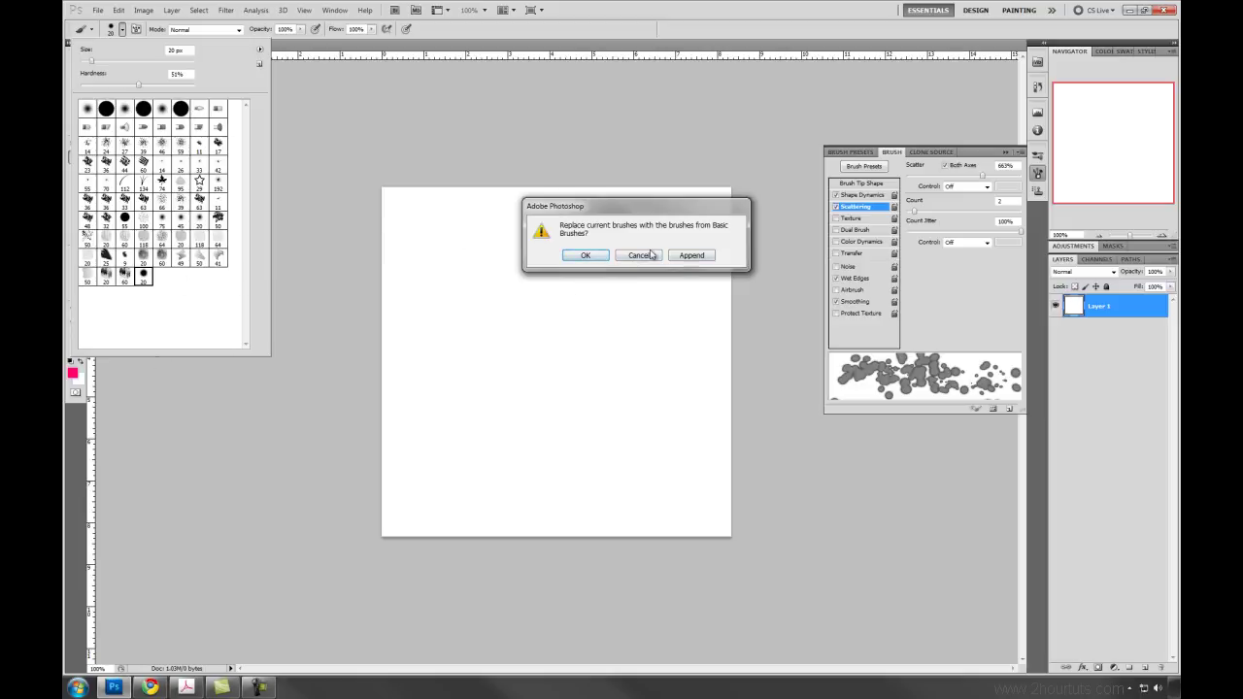
pyautogui.click(692, 255)
# Select the 1 px brush with 0% hardness from the appended presets, try a curved stroke and undo it.
pyautogui.scroll(-2, 244, 265)
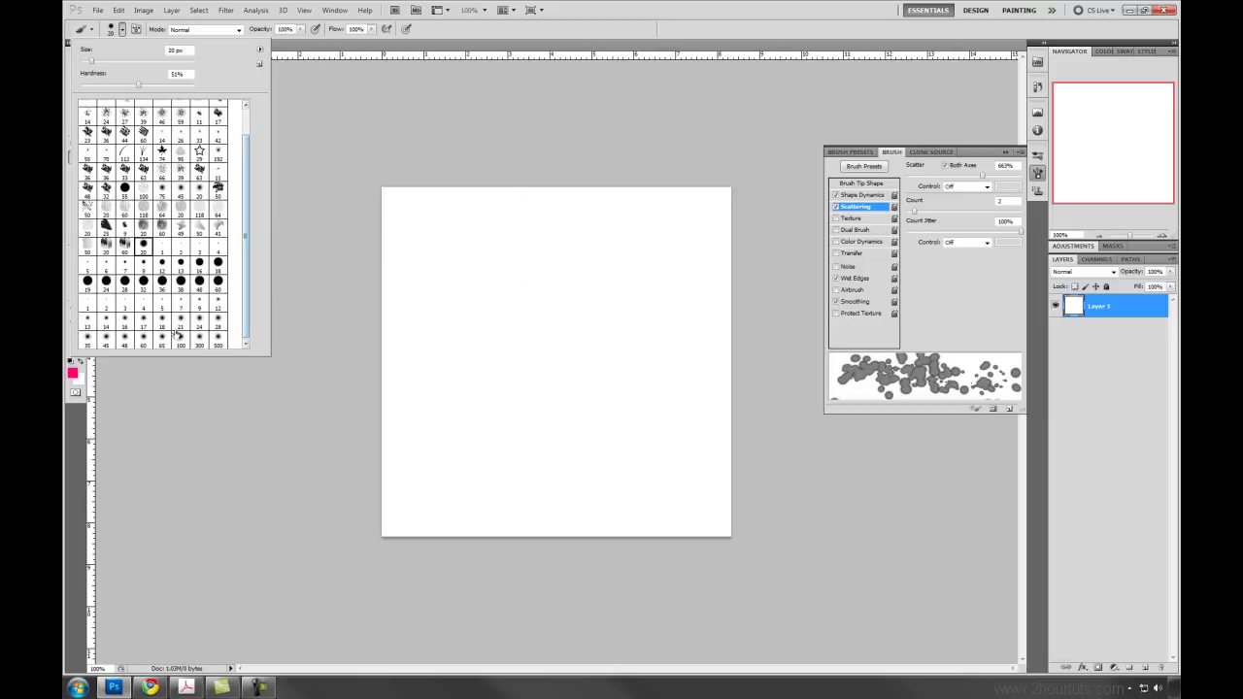
pyautogui.click(88, 305)
pyautogui.press('Return')
pyautogui.moveTo(495, 244); pyautogui.dragTo(491, 383)
pyautogui.hotkey('ctrl', 'a')
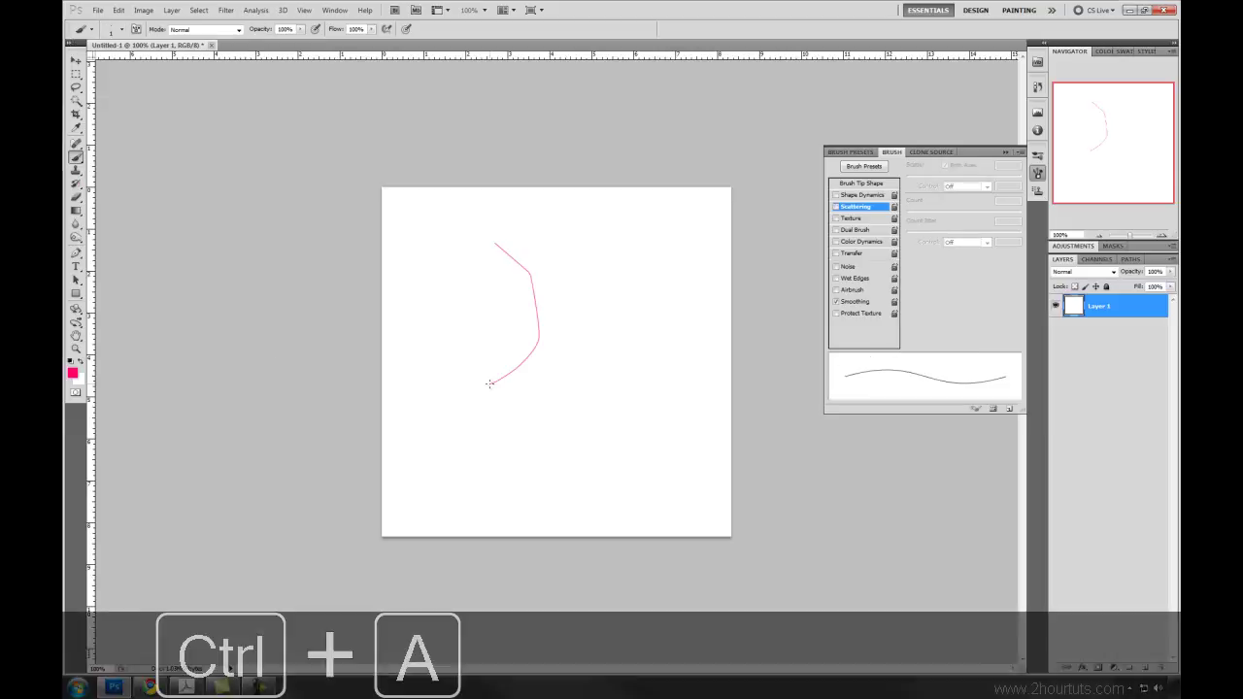
pyautogui.hotkey('ctrl', 'z')
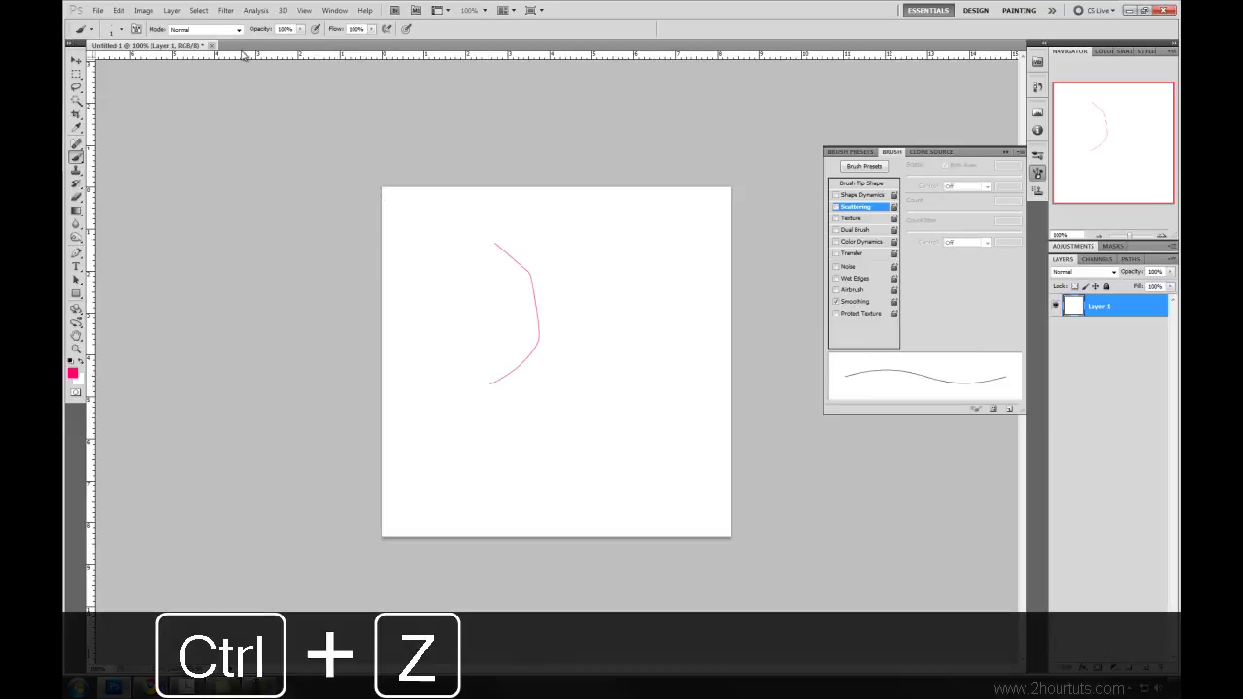
pyautogui.hotkey('ctrl', 'alt', 'z')
# Select the soft 500 px brush with 0% hardness from the presets, try a dab on the canvas and undo it.
pyautogui.click(119, 29)
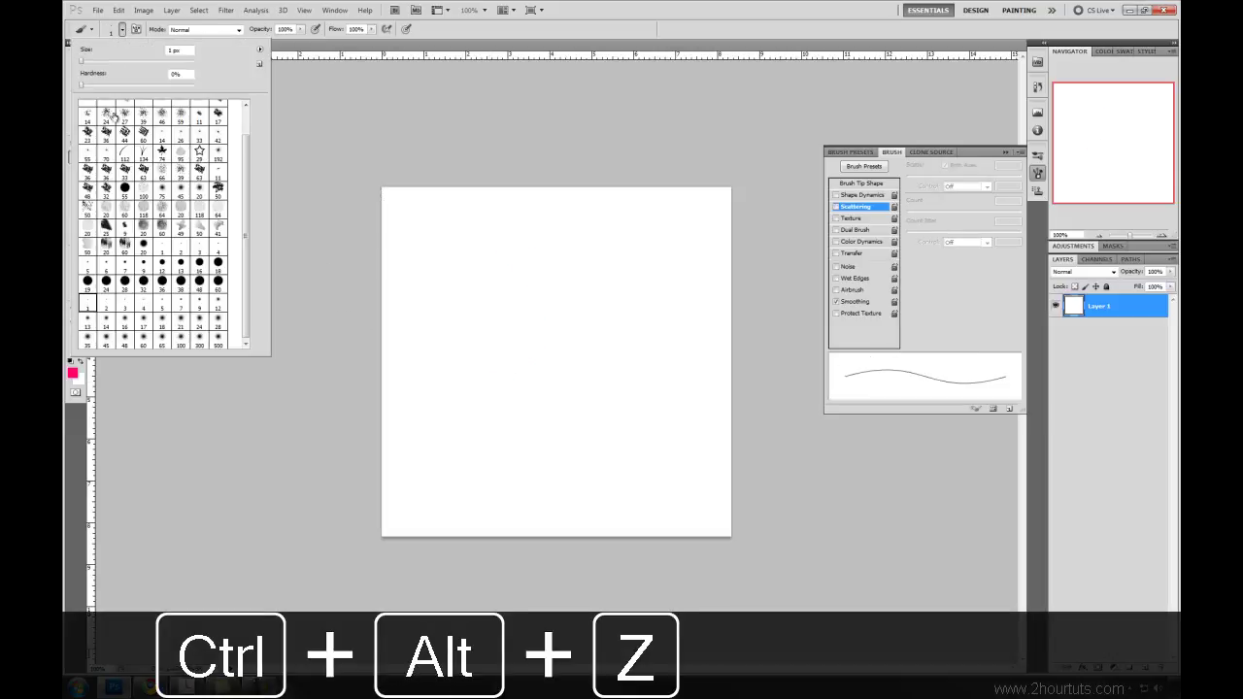
pyautogui.click(218, 342)
pyautogui.click(485, 292)
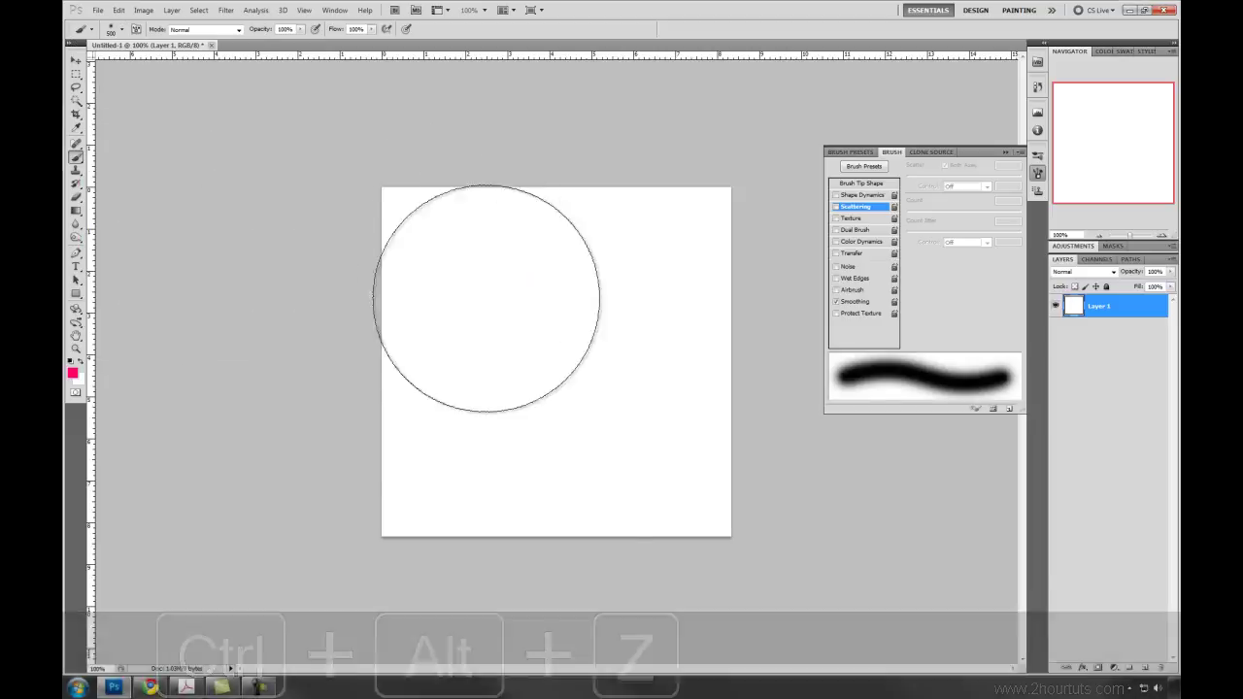
pyautogui.hotkey('ctrl', 'z')
pyautogui.hotkey('ctrl', 'z')
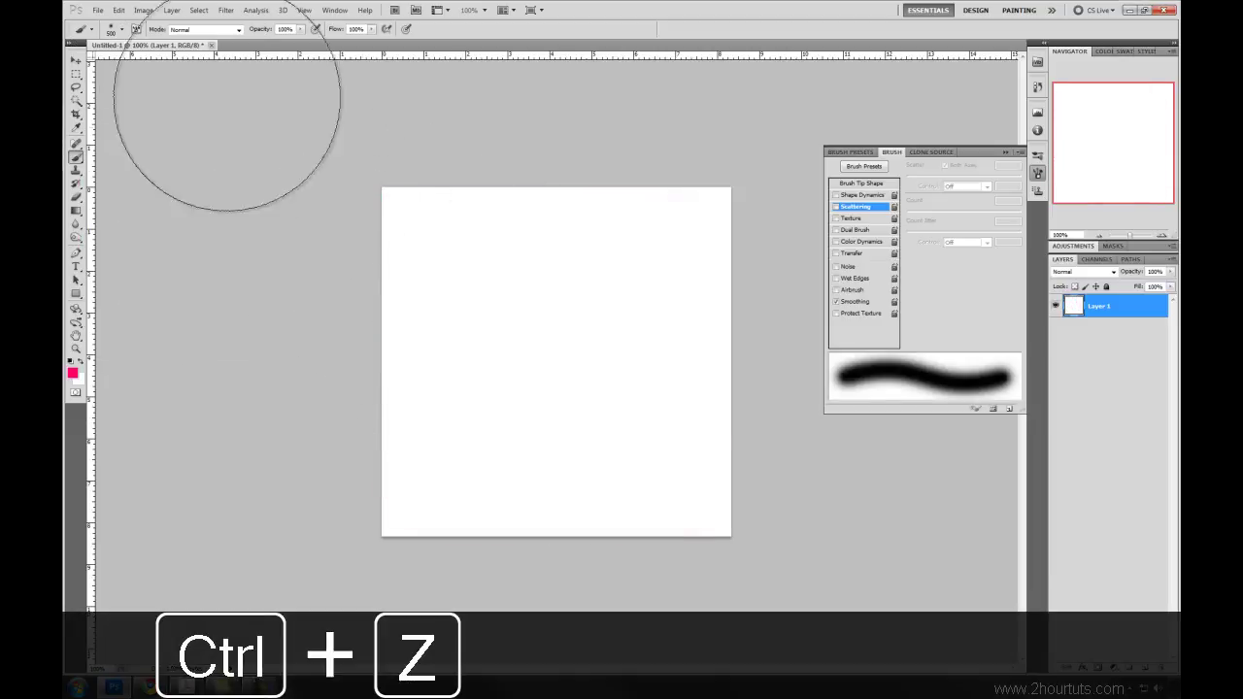
# Append the Assorted Brushes set to the current brush presets.
pyautogui.click(120, 29)
pyautogui.click(259, 50)
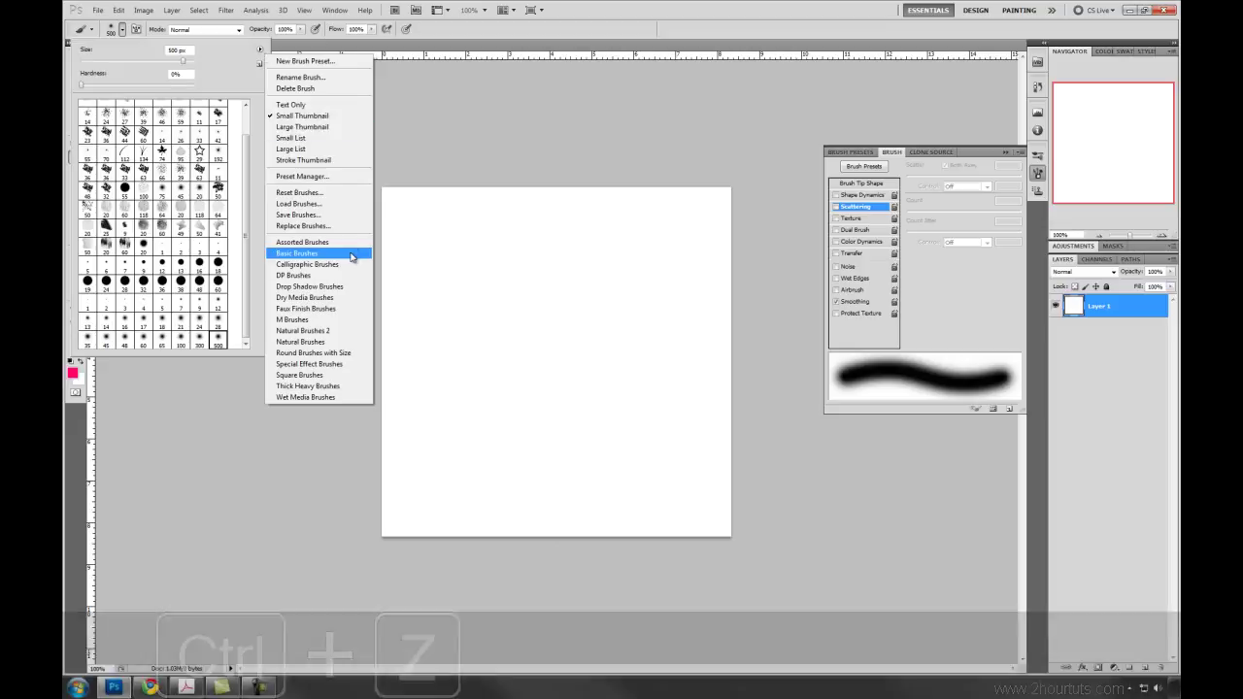
pyautogui.click(349, 243)
pyautogui.click(691, 255)
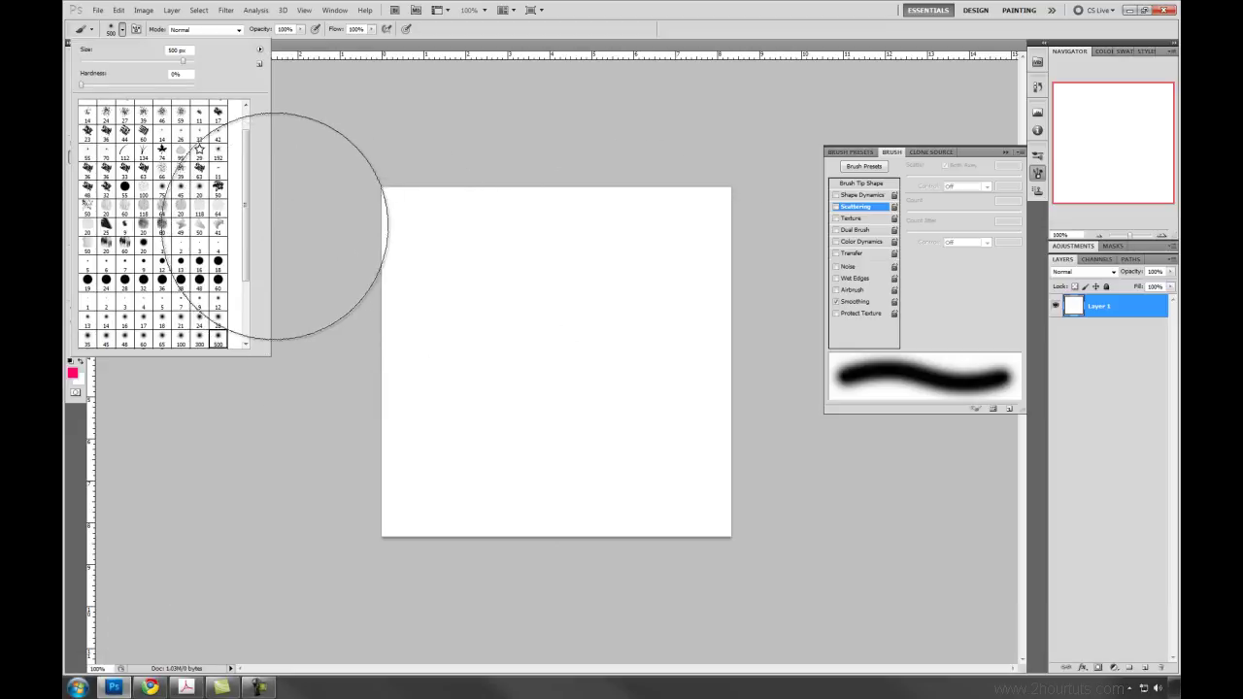
# Select the wavy 15 px ornament brush from the appended assorted presets, try a short stroke and undo it.
pyautogui.moveTo(250, 194); pyautogui.dragTo(248, 295)
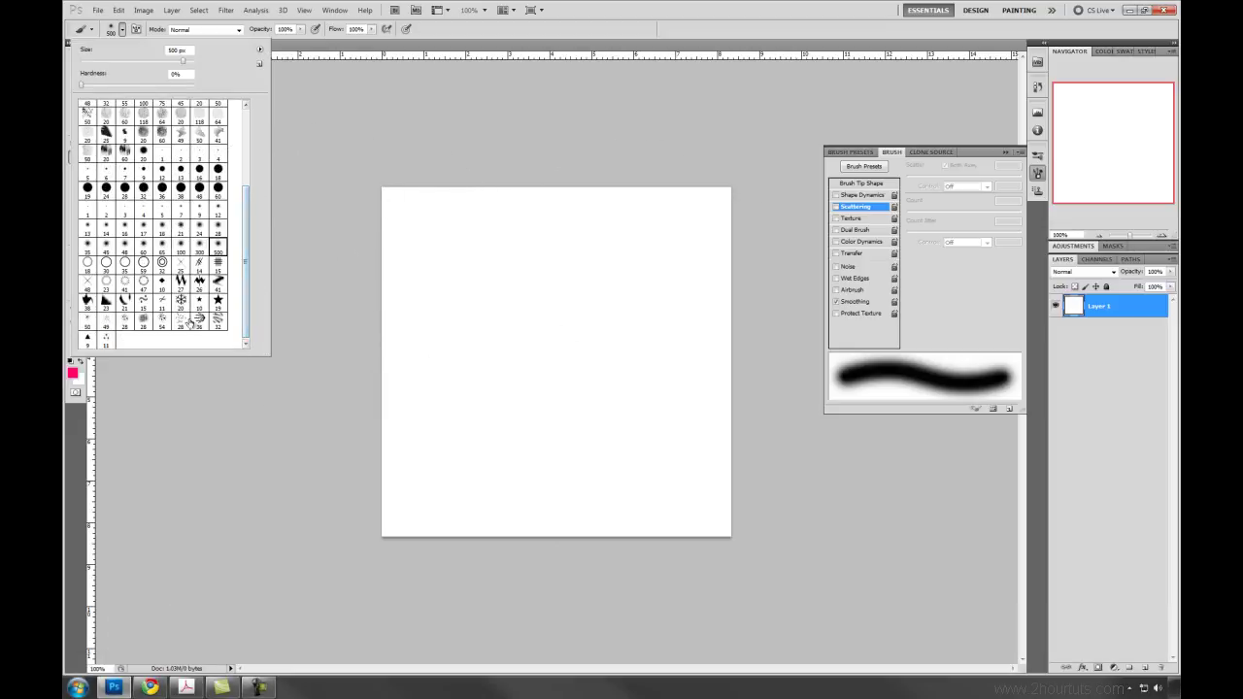
pyautogui.click(143, 301)
pyautogui.moveTo(506, 305); pyautogui.dragTo(540, 342)
pyautogui.hotkey('ctrl', 'z')
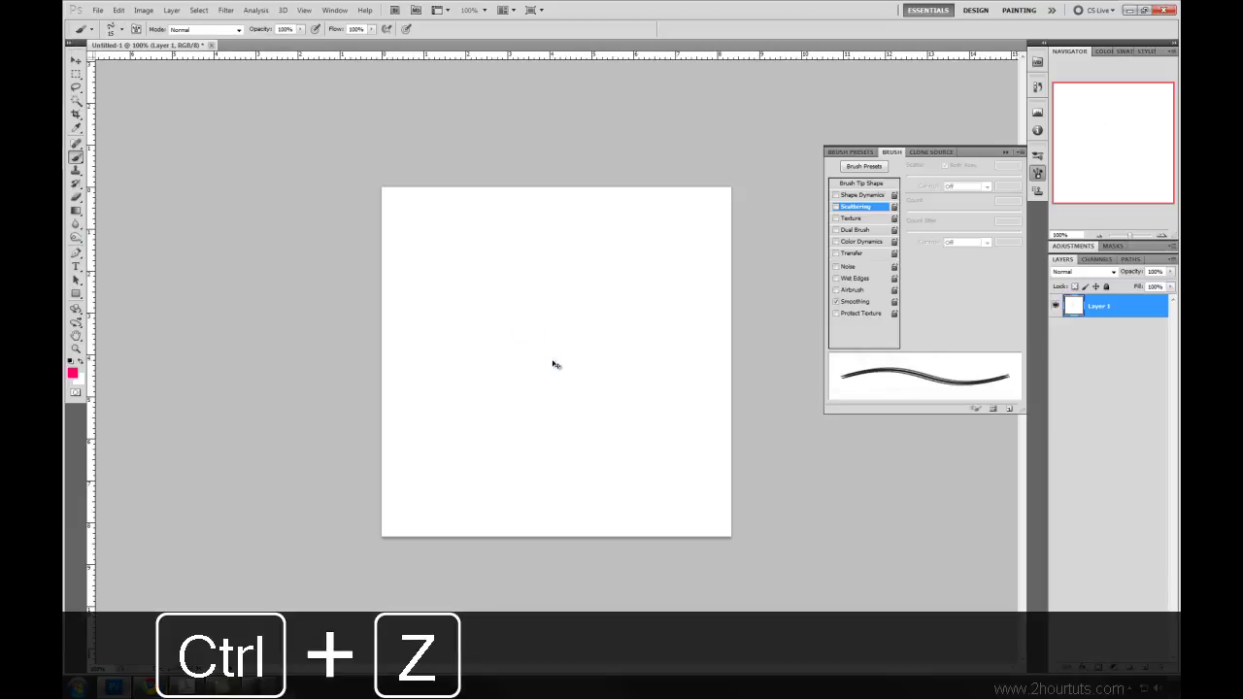
# Enlarge the wavy ornament brush to 700 px, stamp it once on the canvas and undo the stamp.
pyautogui.press(']')
pyautogui.press(']')
pyautogui.press(']')
pyautogui.press(']')
pyautogui.press(']')
pyautogui.press(']')
pyautogui.press(']')
pyautogui.press(']')
pyautogui.press(']')
pyautogui.press(']')
pyautogui.press(']')
pyautogui.press(']')
pyautogui.press(']')
pyautogui.press(']')
pyautogui.press(']')
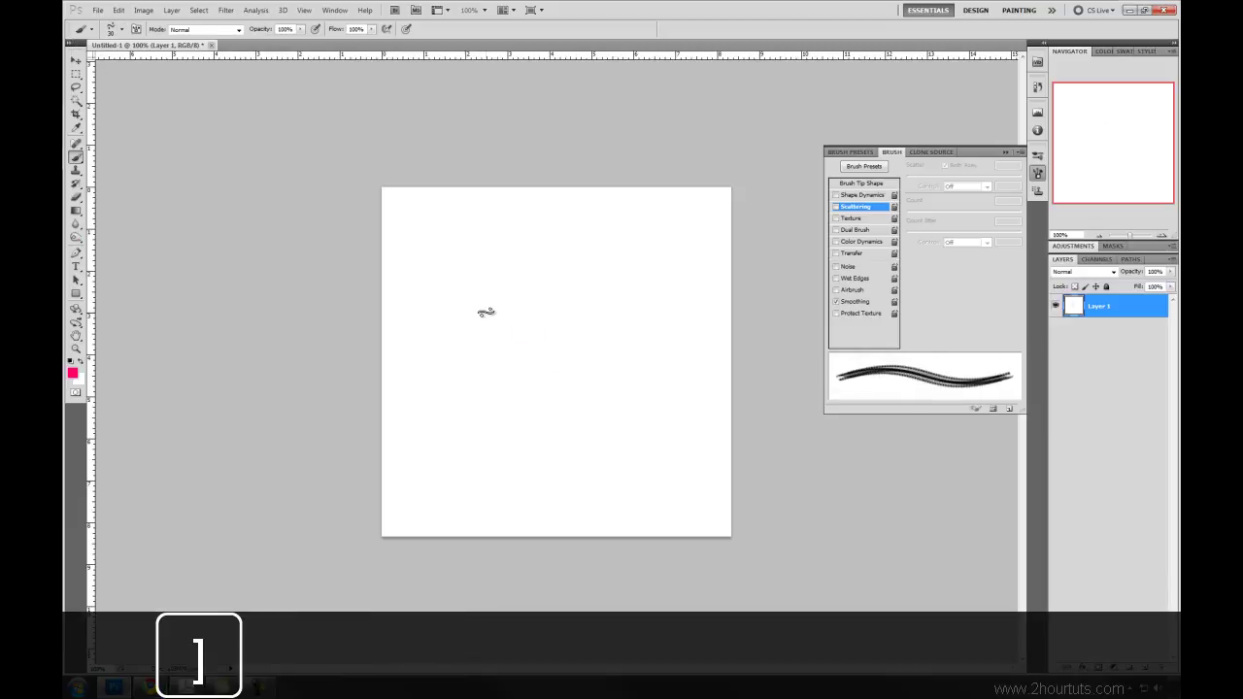
pyautogui.click(544, 297)
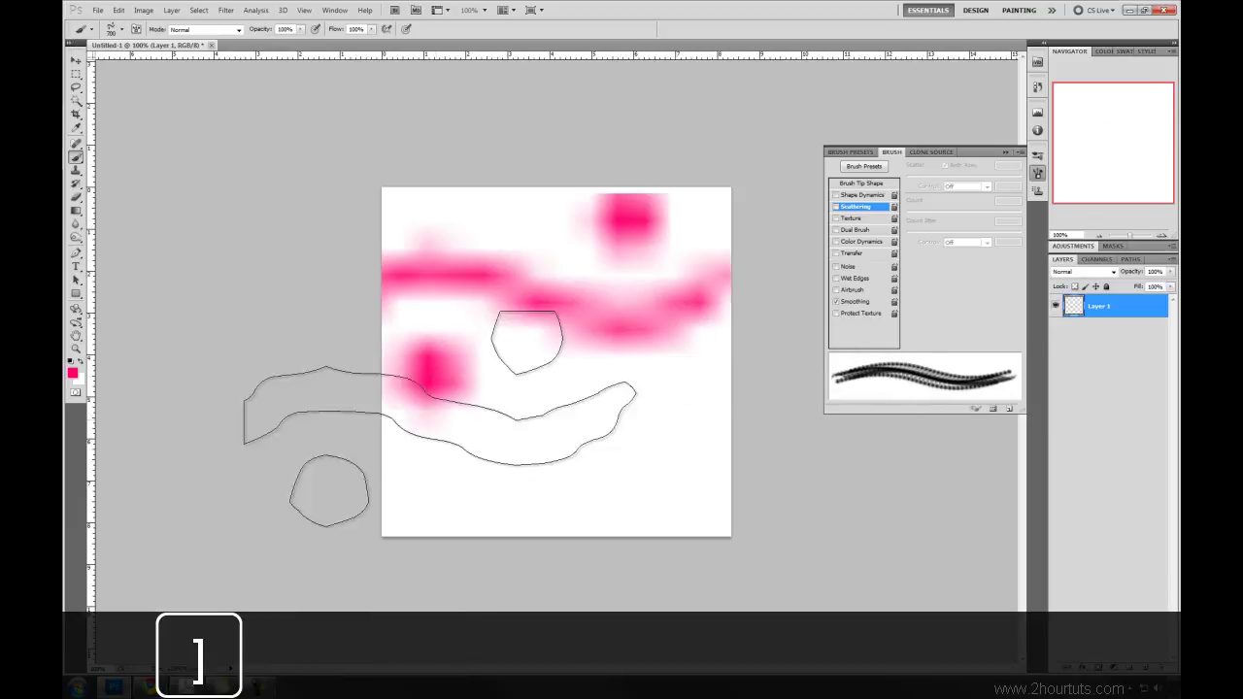
pyautogui.hotkey('ctrl', 'z')
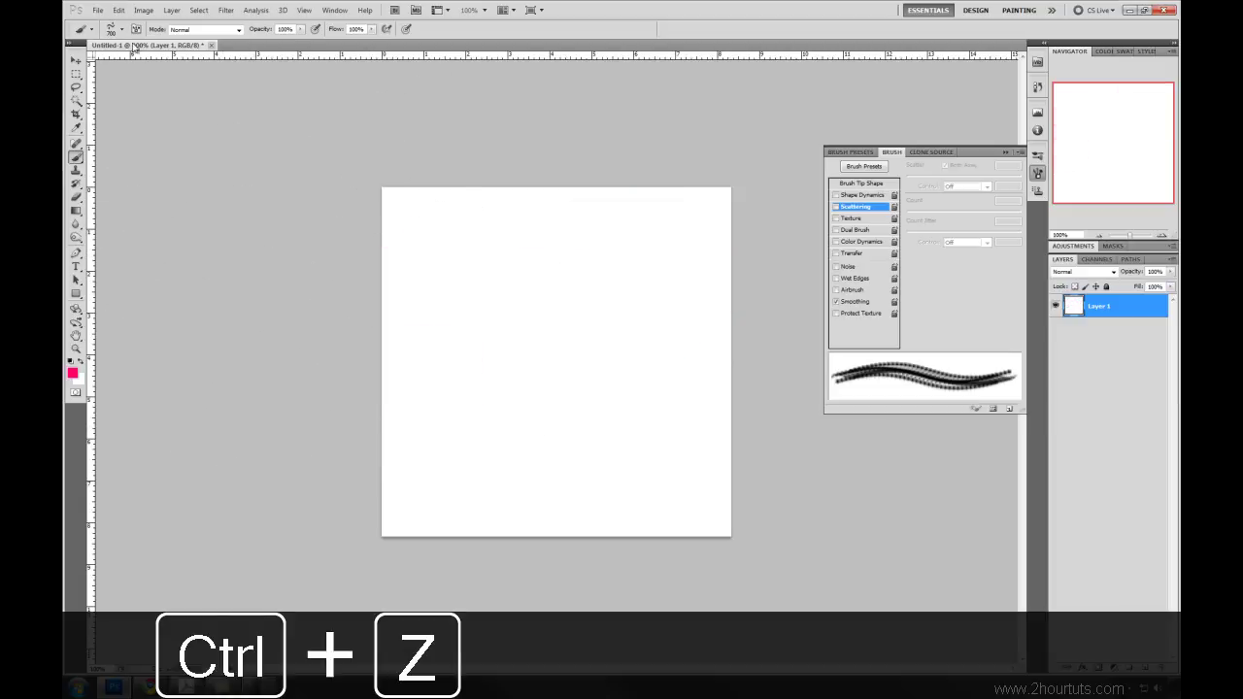
# Select the textured 15 px brush from the assorted presets, try a dab near the canvas centre and undo it.
pyautogui.click(122, 29)
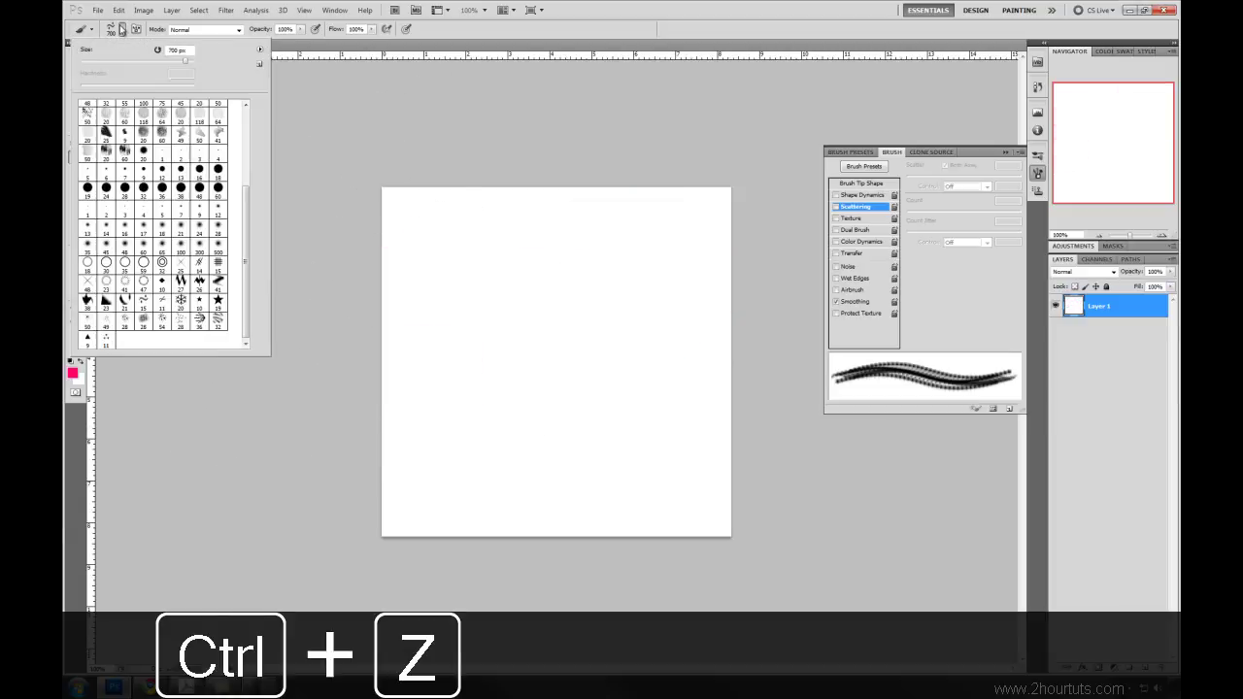
pyautogui.click(221, 266)
pyautogui.click(558, 355)
pyautogui.click(559, 357)
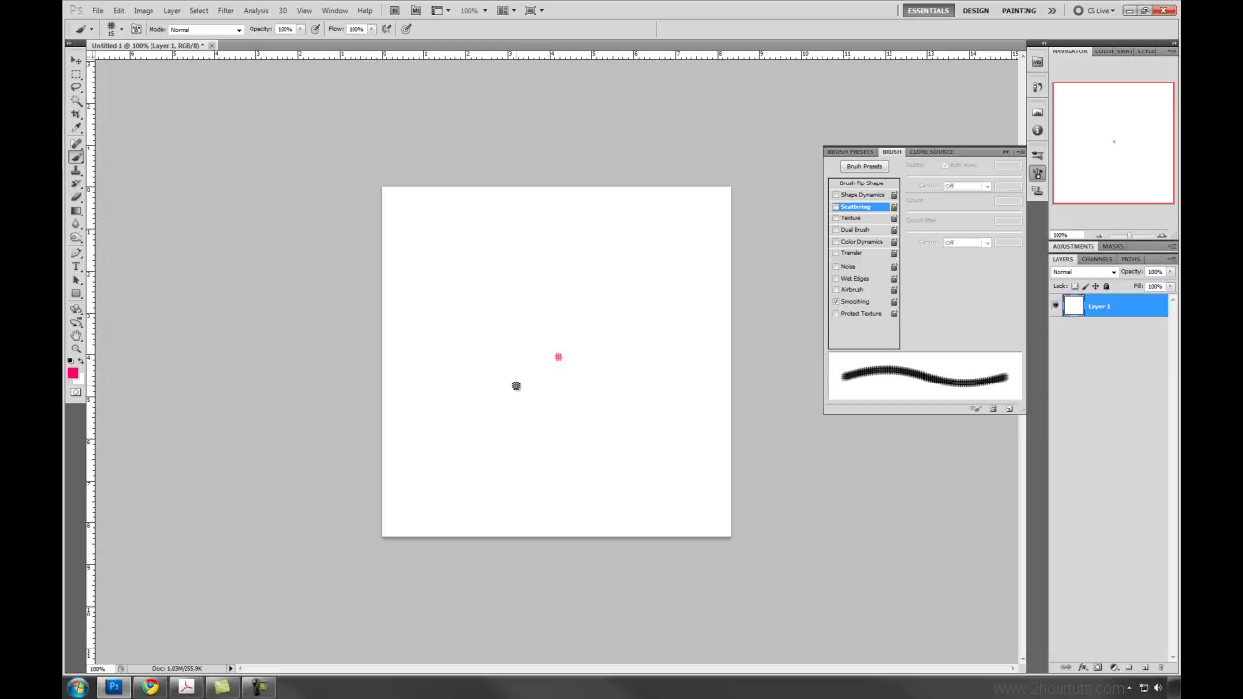
pyautogui.hotkey('ctrl', 'z')
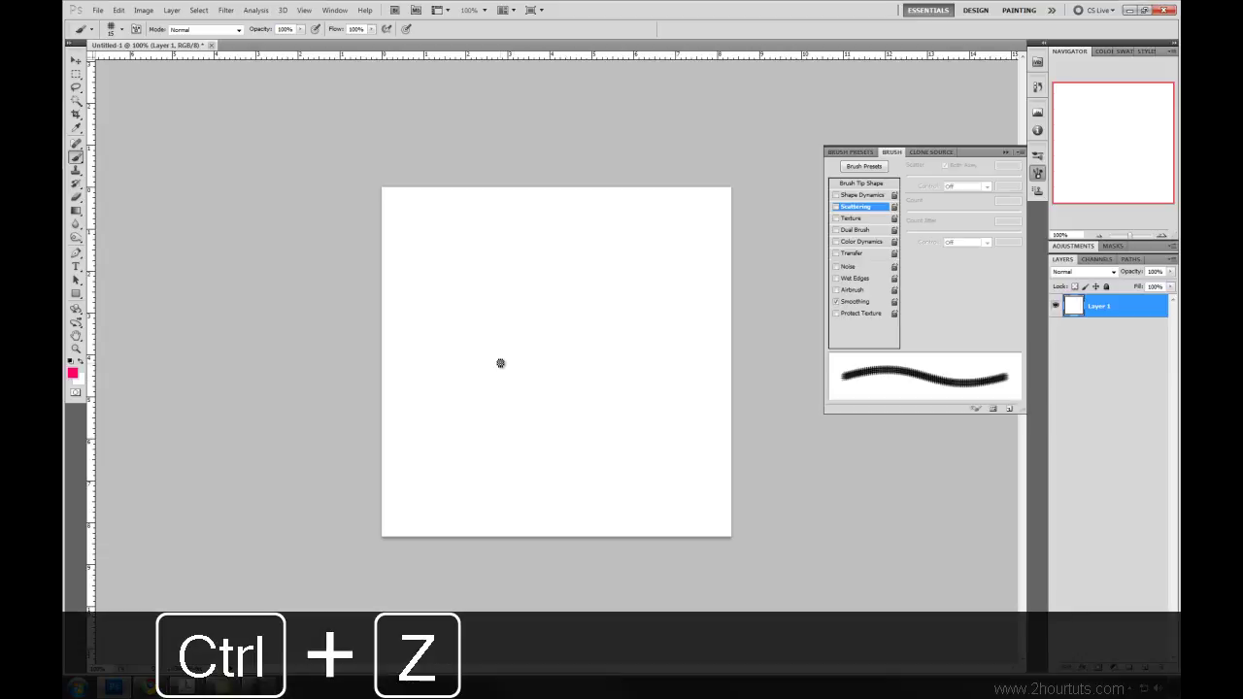